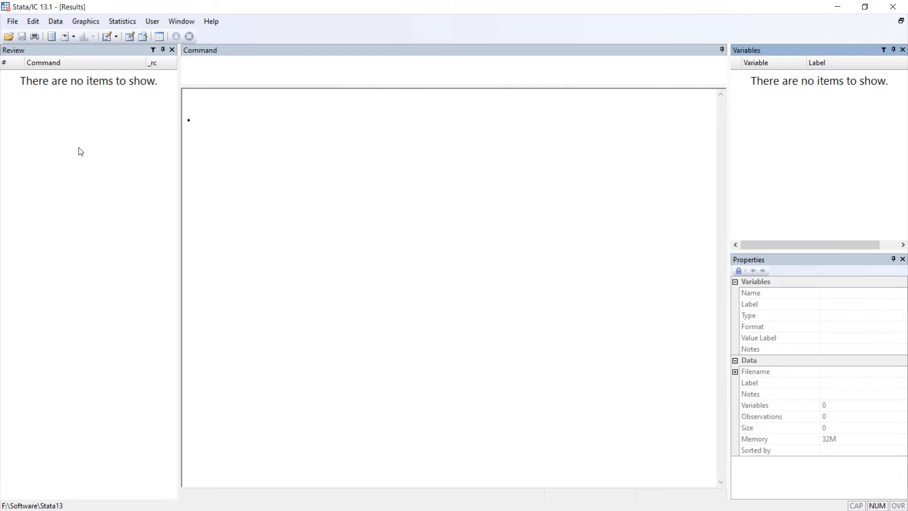
Step: Load census.dta from the example datasets installed with Stata and close the help viewer
{"action": "left_click", "coordinate": [12, 21]}
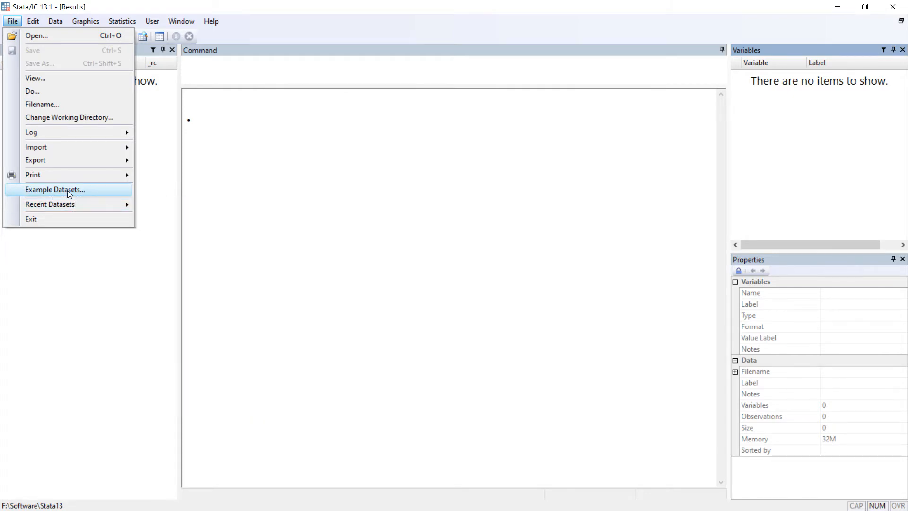
{"action": "left_click", "coordinate": [42, 194]}
{"action": "scroll", "coordinate": [276, 215], "scroll_direction": "down", "scroll_amount": 1}
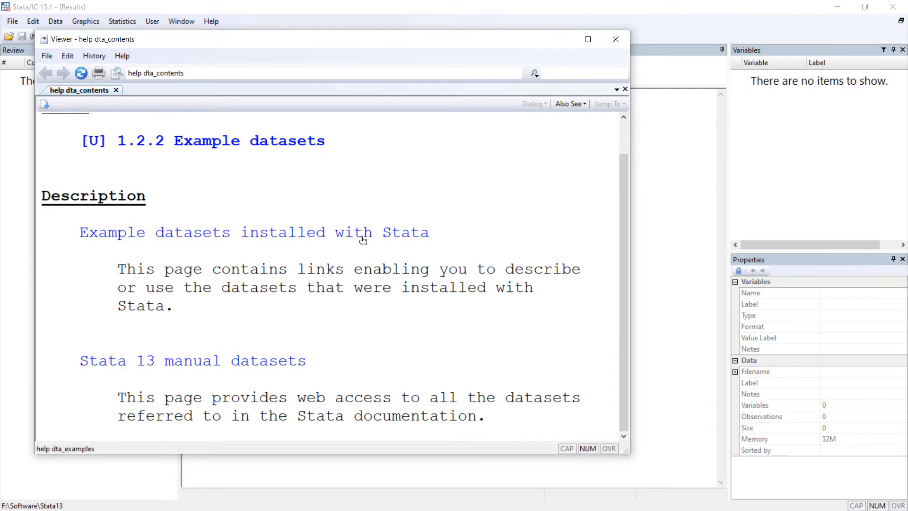
{"action": "left_click", "coordinate": [341, 236]}
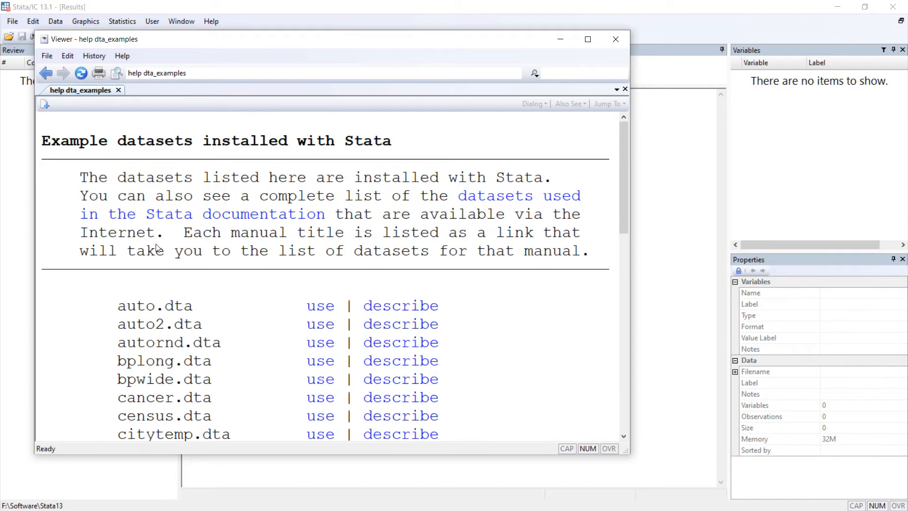
{"action": "scroll", "coordinate": [318, 219], "scroll_direction": "down", "scroll_amount": 7}
{"action": "scroll", "coordinate": [194, 209], "scroll_direction": "up", "scroll_amount": 1}
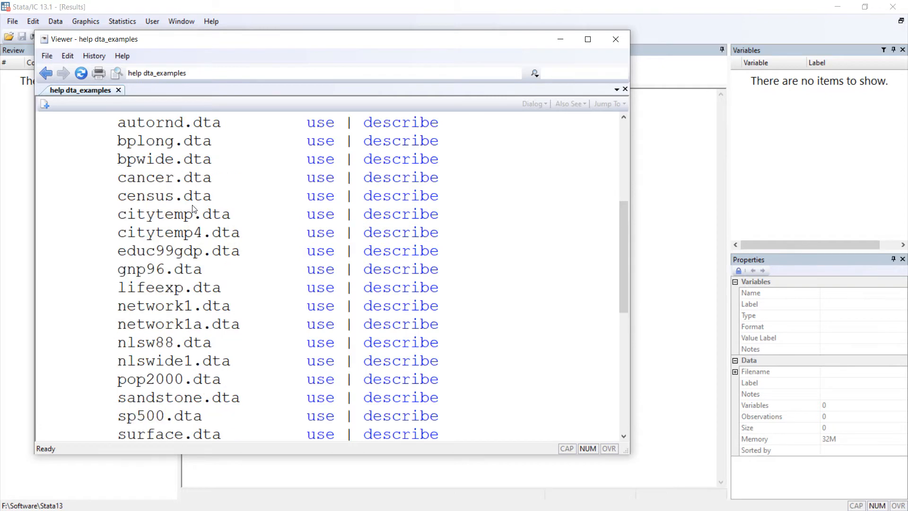
{"action": "left_click", "coordinate": [321, 199]}
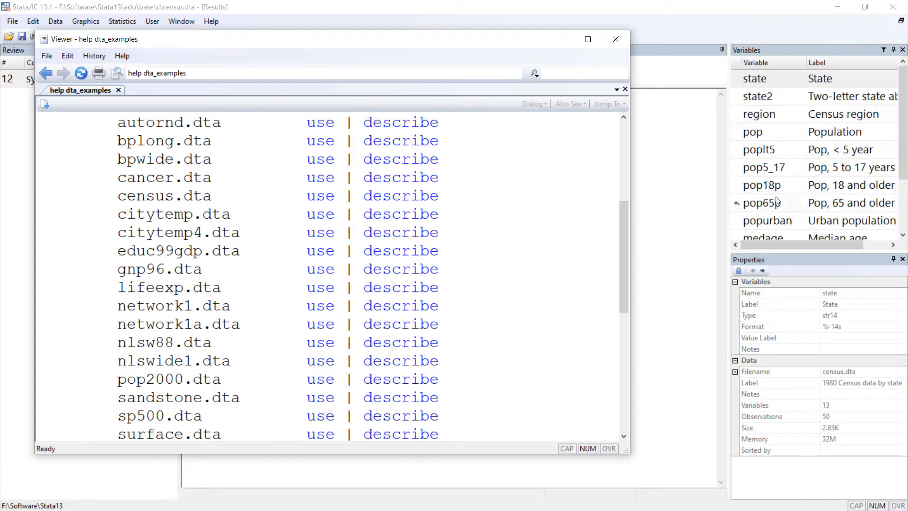
{"action": "left_click", "coordinate": [616, 42]}
{"action": "scroll", "coordinate": [832, 180], "scroll_direction": "down", "scroll_amount": 1}
{"action": "scroll", "coordinate": [834, 182], "scroll_direction": "up", "scroll_amount": 1}
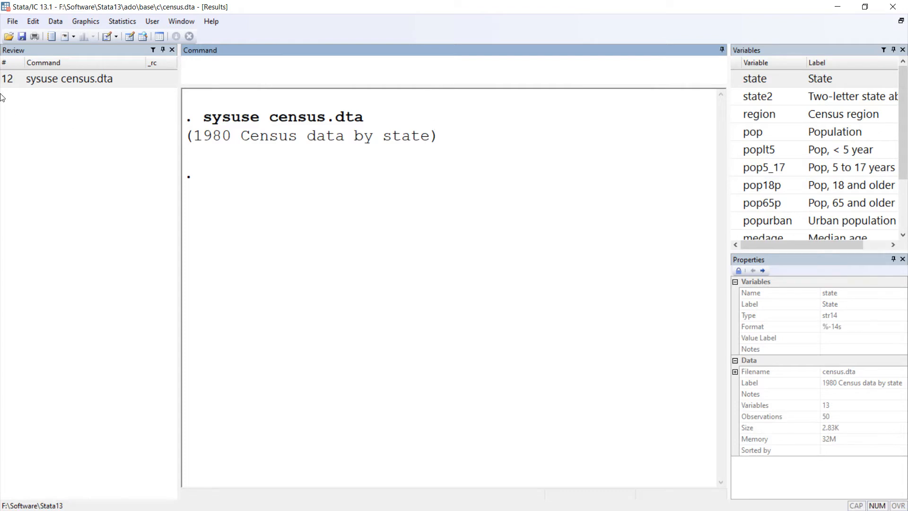
Step: Tabulate the state variable with the command "tab state" and page through the complete frequency table
{"action": "left_click", "coordinate": [31, 22]}
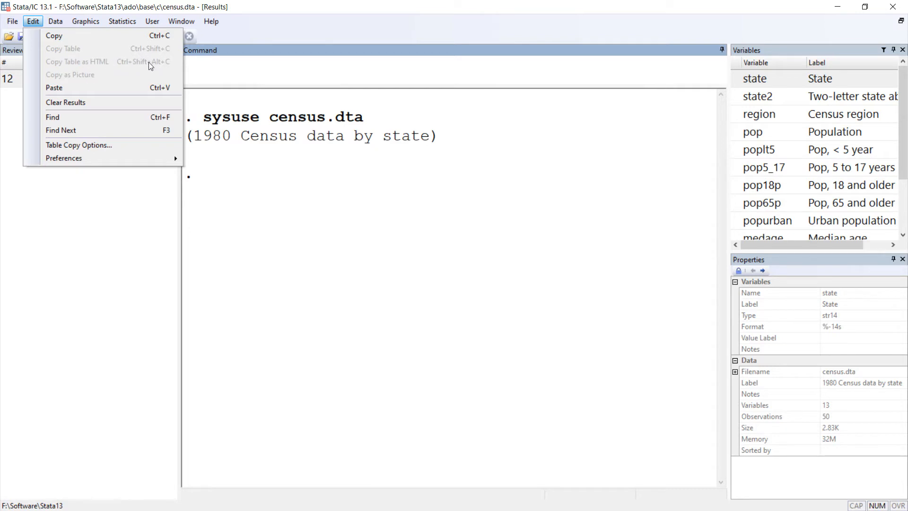
{"action": "left_click", "coordinate": [290, 78]}
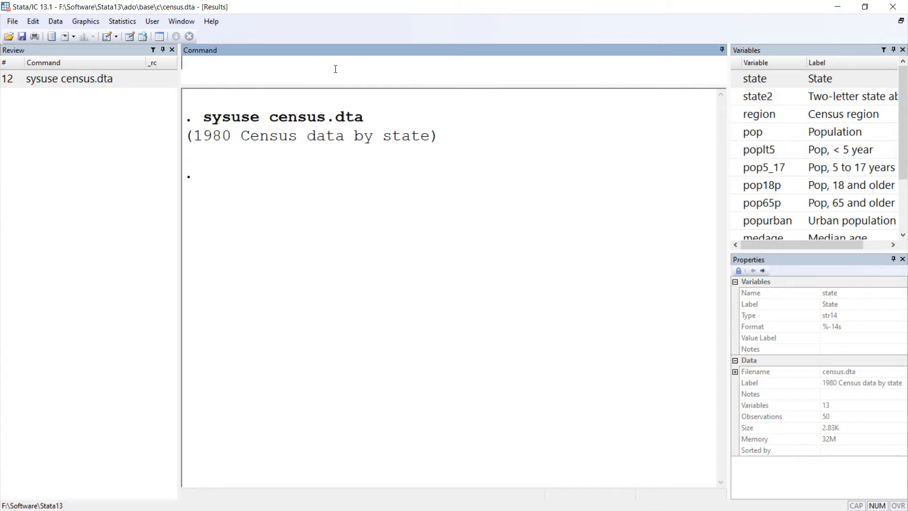
{"action": "type", "text": "tab"}
{"action": "double_click", "coordinate": [737, 79]}
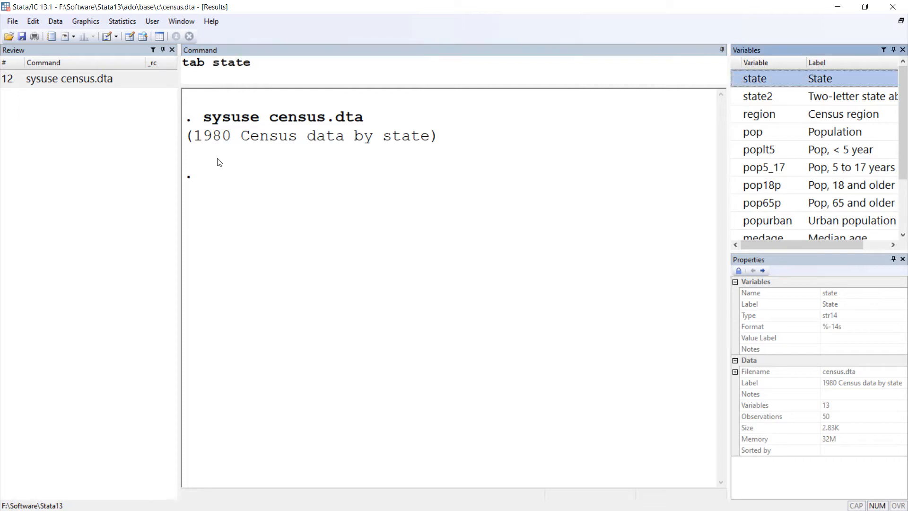
{"action": "key", "text": "Return"}
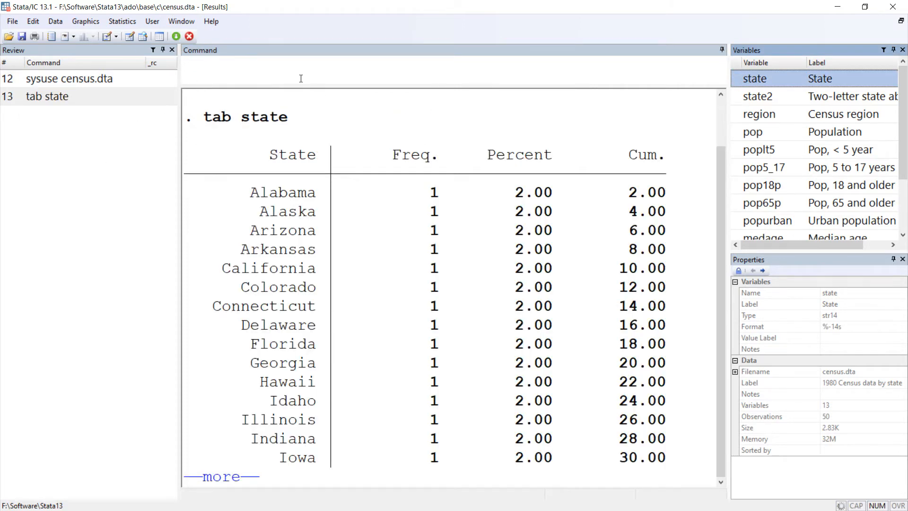
{"action": "key", "text": "space"}
{"action": "key", "text": "space"}
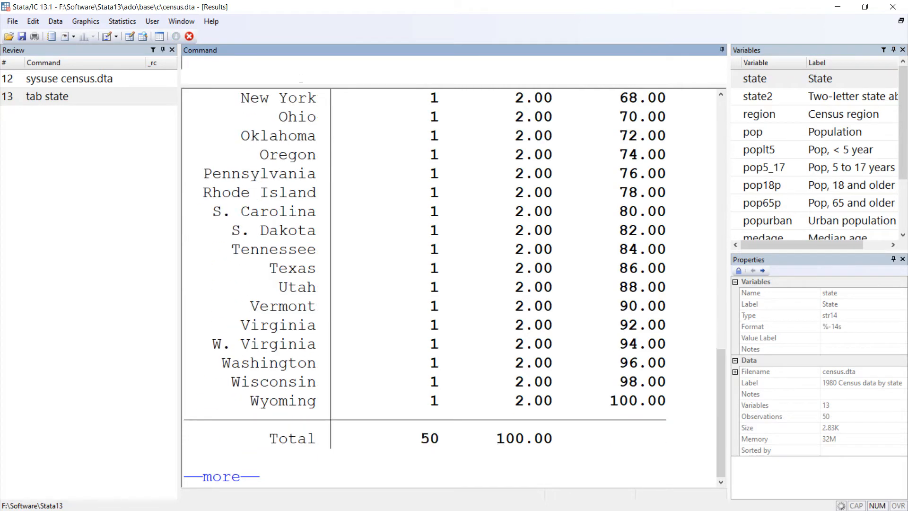
{"action": "key", "text": "space"}
{"action": "scroll", "coordinate": [439, 253], "scroll_direction": "up", "scroll_amount": 4}
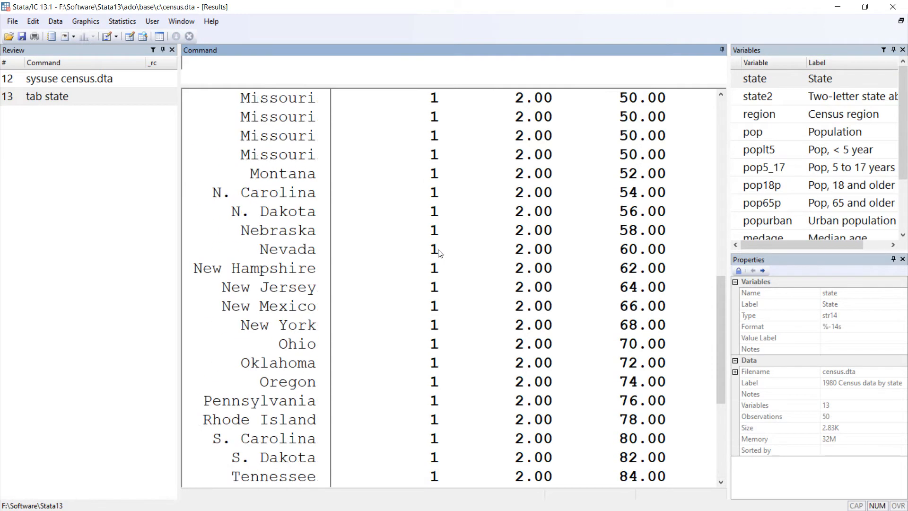
{"action": "scroll", "coordinate": [439, 253], "scroll_direction": "up", "scroll_amount": 10}
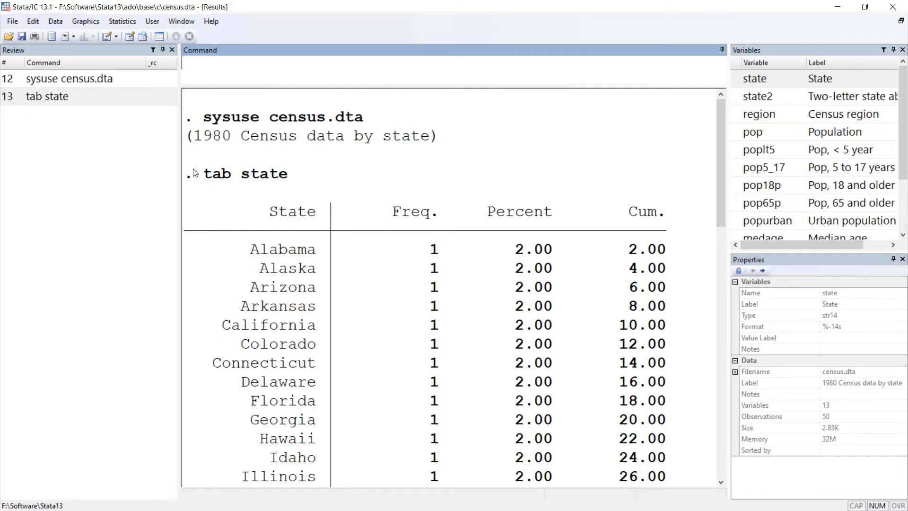
Step: Select the whole tab state output, from its command line to the total row, and view the available copy options
{"action": "left_click", "coordinate": [33, 22]}
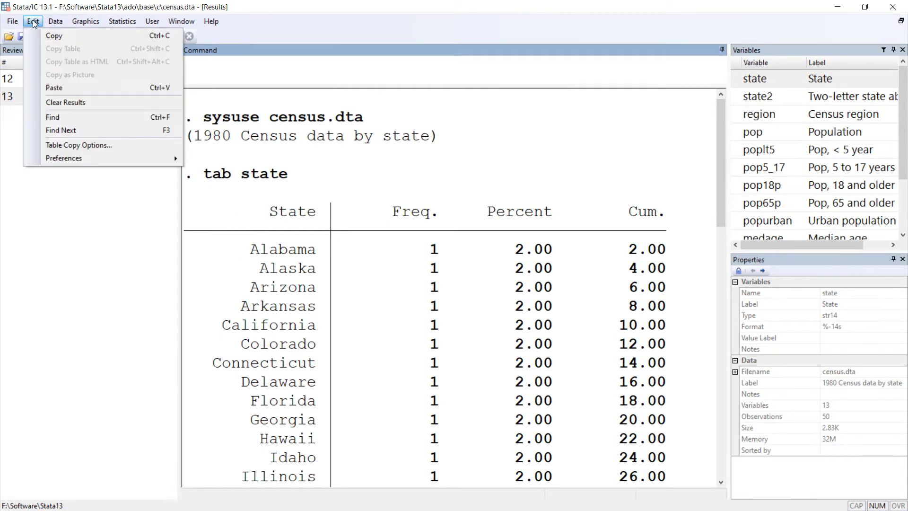
{"action": "left_click", "coordinate": [32, 22]}
{"action": "left_click", "coordinate": [32, 22]}
{"action": "left_click", "coordinate": [390, 203]}
{"action": "scroll", "coordinate": [317, 220], "scroll_direction": "down", "scroll_amount": 1}
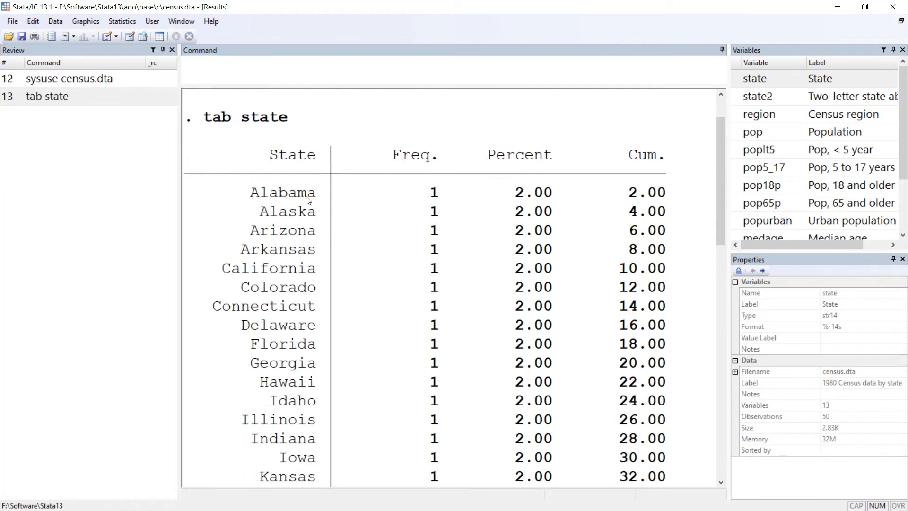
{"action": "scroll", "coordinate": [307, 199], "scroll_direction": "up", "scroll_amount": 1}
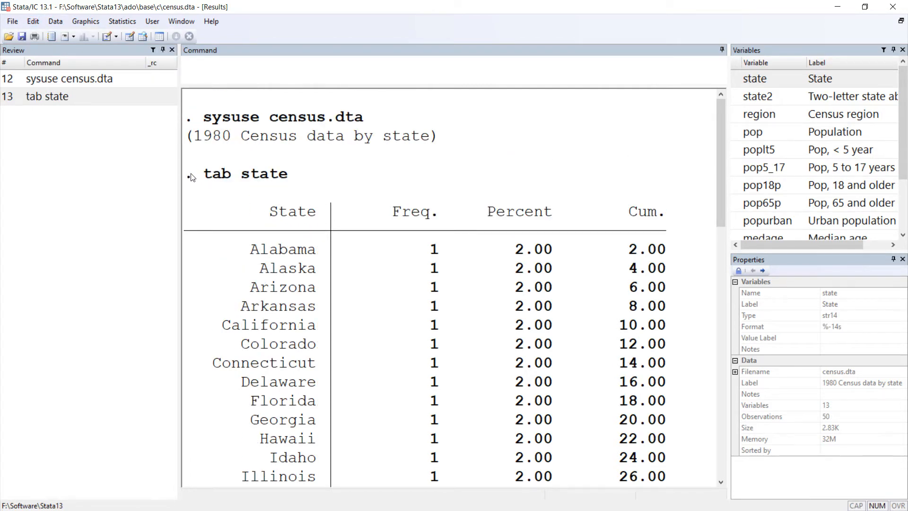
{"action": "left_click_drag", "start_coordinate": [191, 178], "coordinate": [619, 439]}
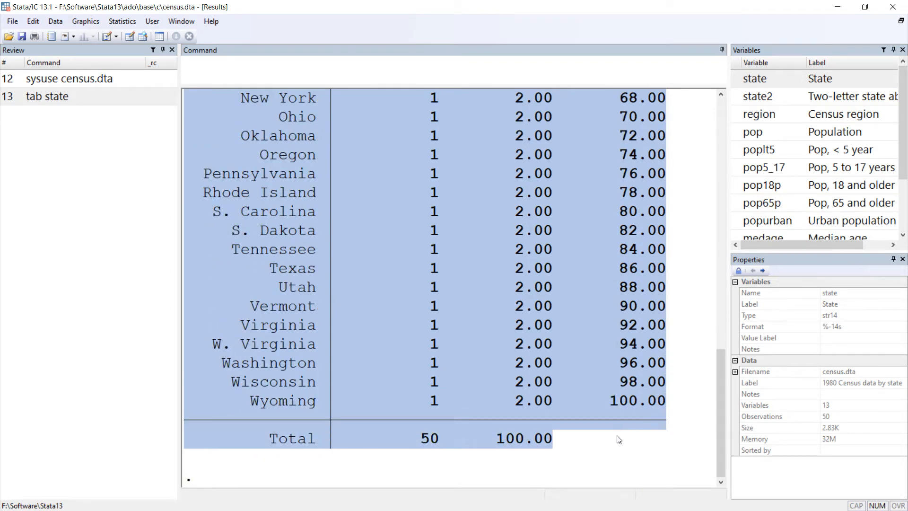
{"action": "scroll", "coordinate": [591, 303], "scroll_direction": "up", "scroll_amount": 14}
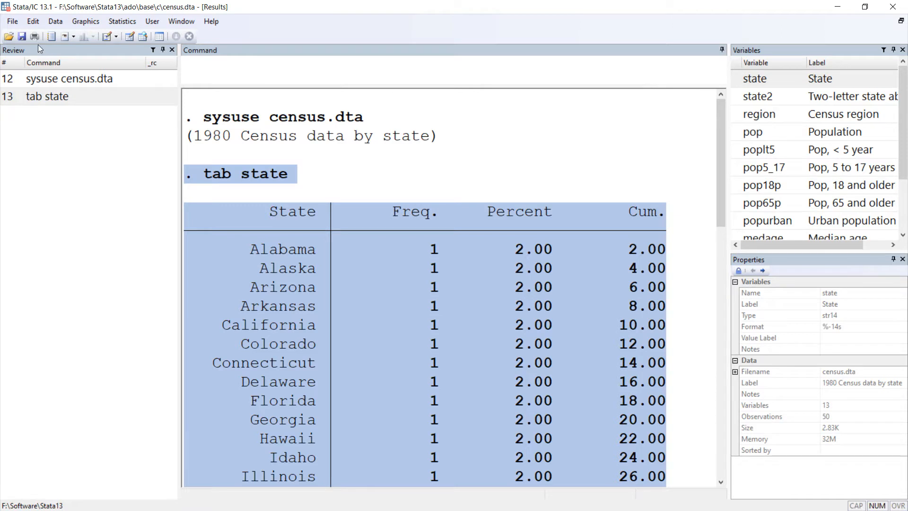
{"action": "left_click", "coordinate": [35, 25]}
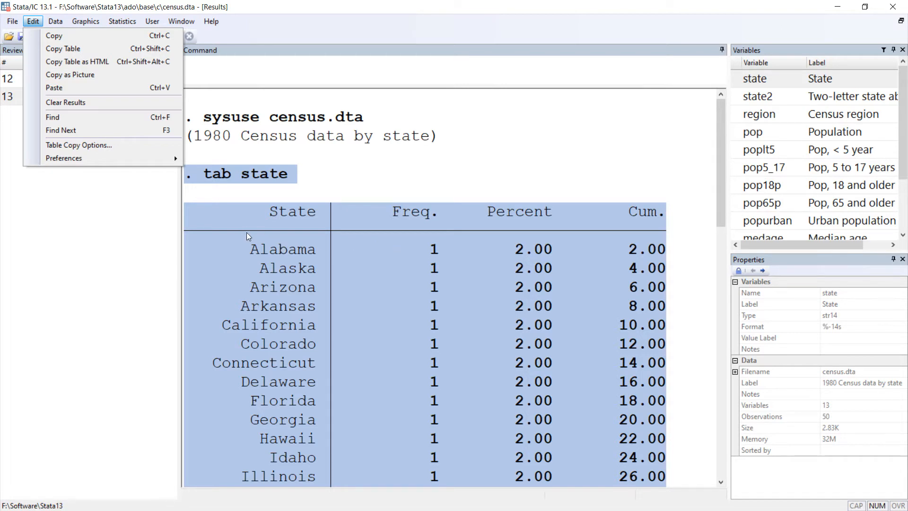
{"action": "left_click", "coordinate": [399, 234]}
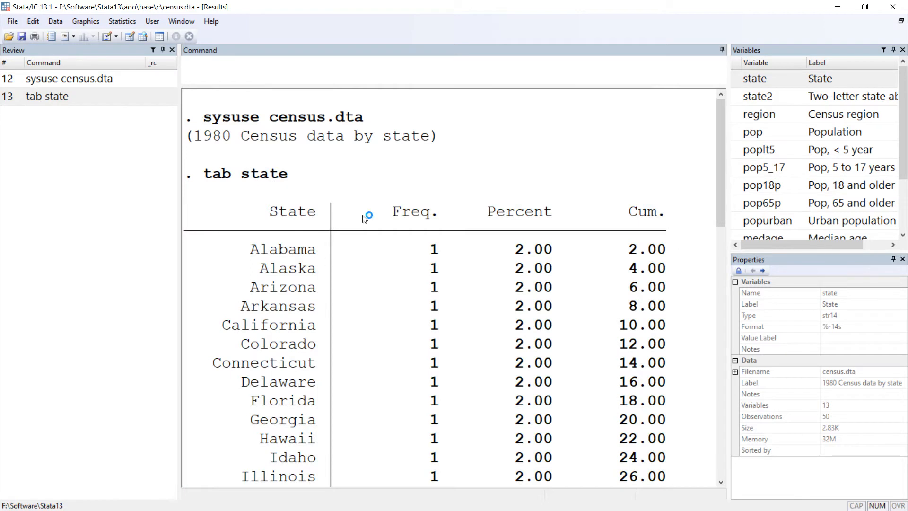
Step: Clear the results, then rerun tab state from the command history and page through its output
{"action": "left_click", "coordinate": [38, 26]}
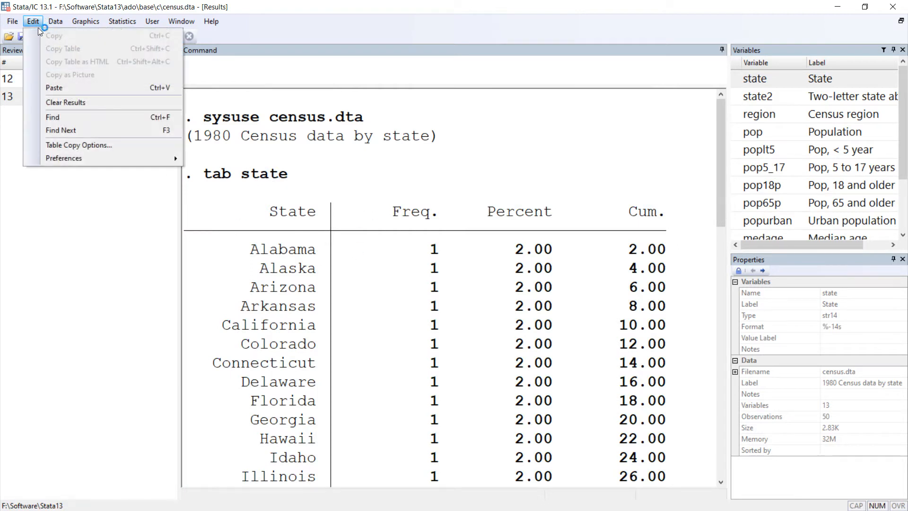
{"action": "left_click", "coordinate": [95, 102]}
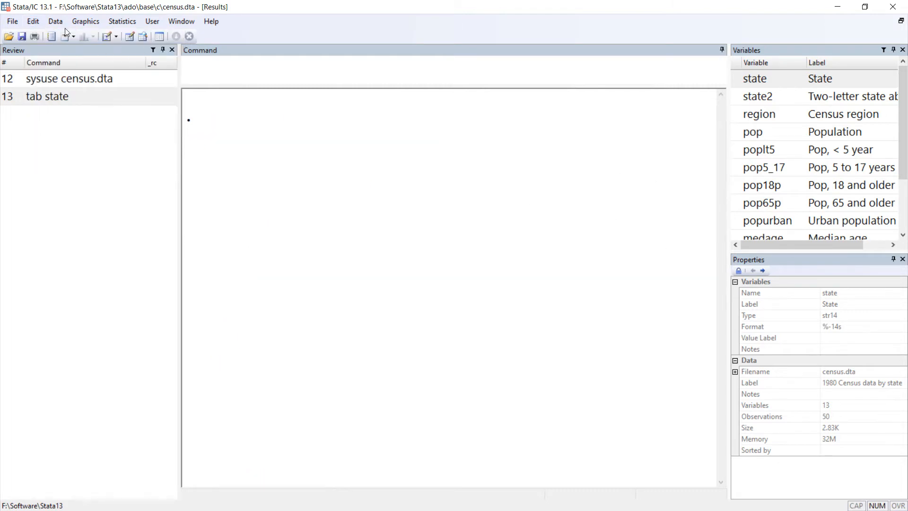
{"action": "double_click", "coordinate": [89, 98]}
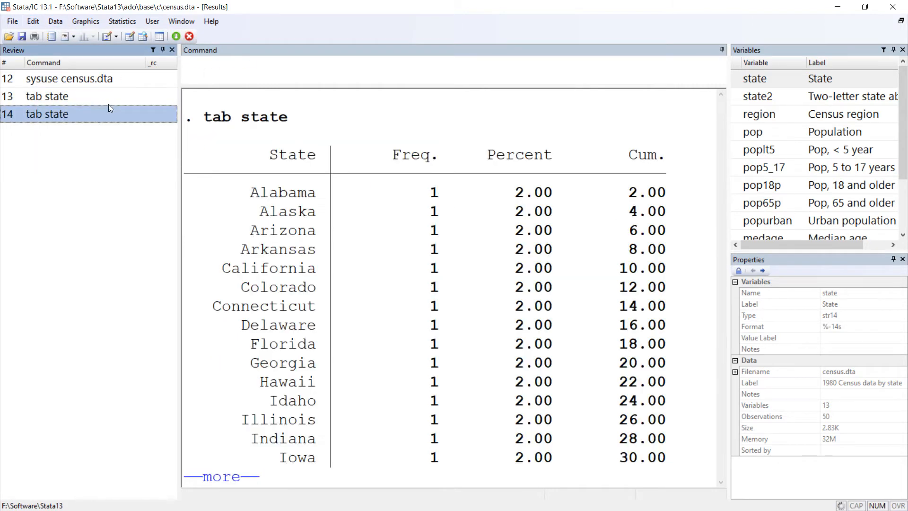
{"action": "left_click", "coordinate": [35, 22]}
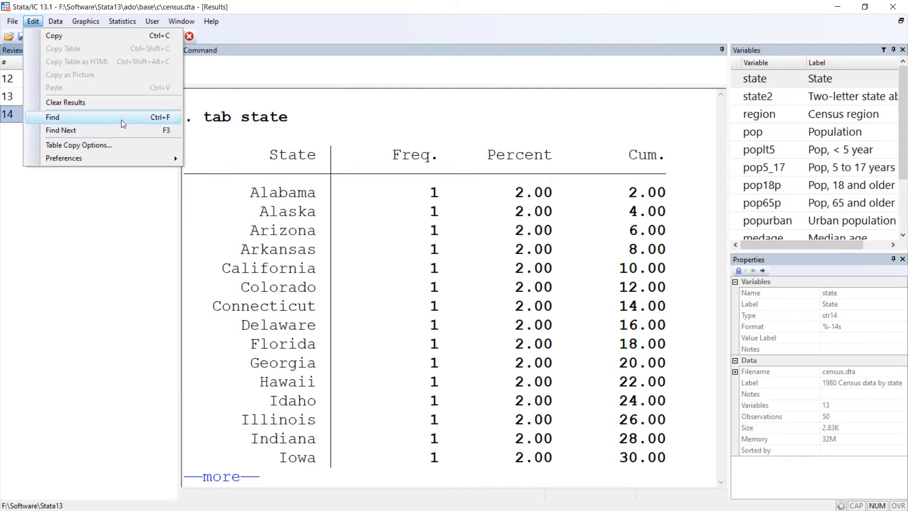
{"action": "left_click", "coordinate": [373, 258]}
{"action": "key", "text": "space"}
{"action": "key", "text": "space"}
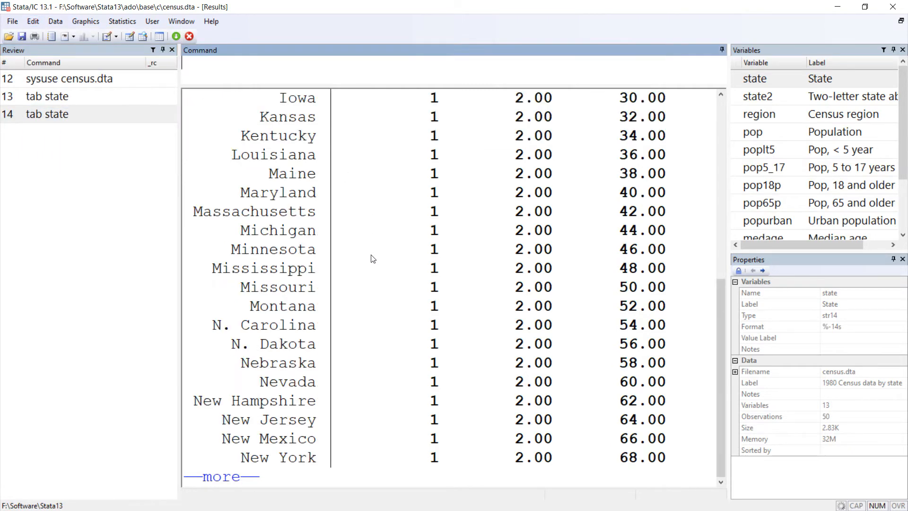
{"action": "scroll", "coordinate": [372, 259], "scroll_direction": "up", "scroll_amount": 12}
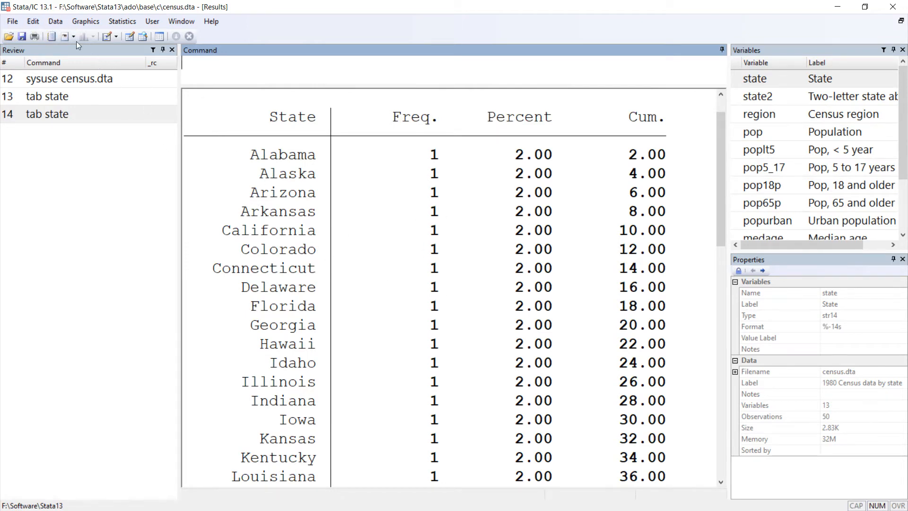
Step: Set the color scheme of the results to Classic in the general preferences and apply it
{"action": "left_click", "coordinate": [33, 21]}
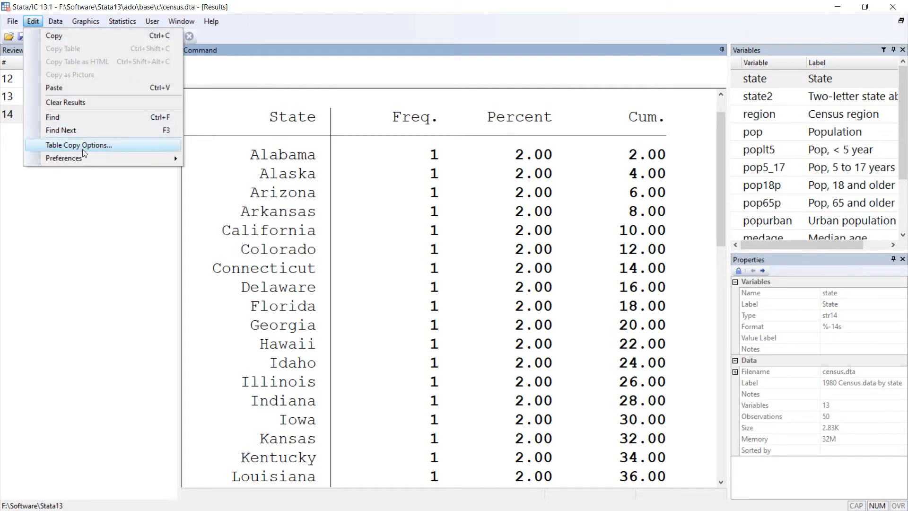
{"action": "mouse_move", "coordinate": [94, 150]}
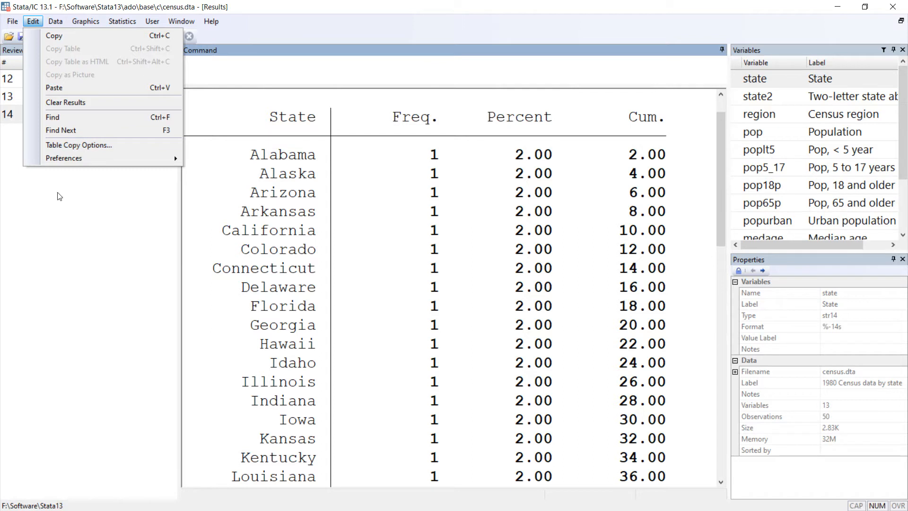
{"action": "mouse_move", "coordinate": [121, 160]}
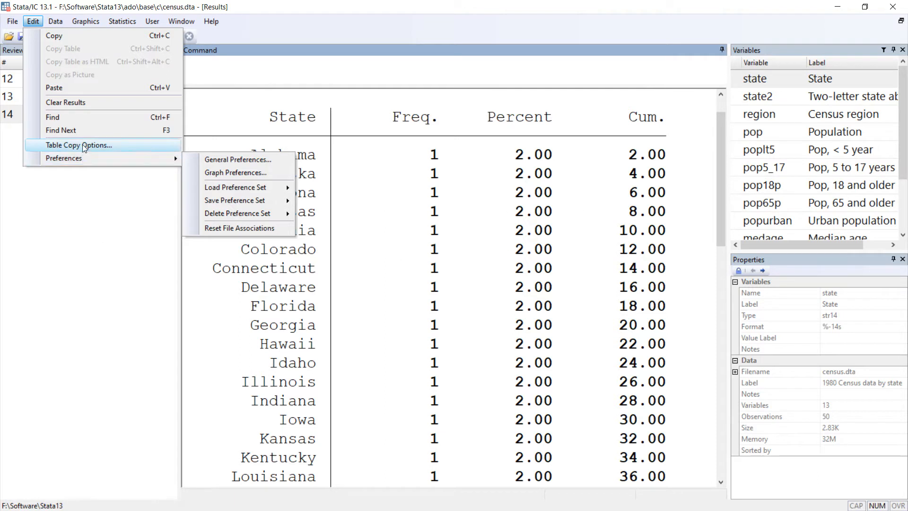
{"action": "left_click", "coordinate": [272, 161]}
{"action": "left_click", "coordinate": [103, 57]}
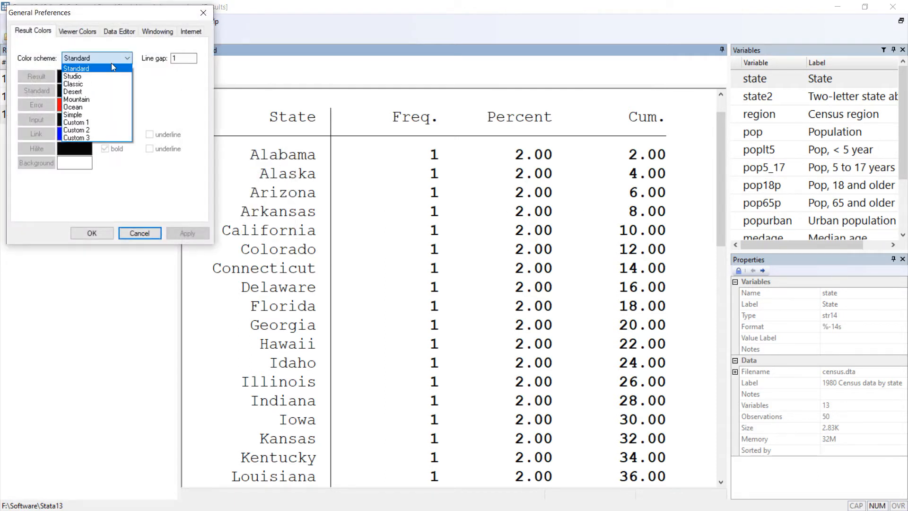
{"action": "left_click", "coordinate": [95, 84]}
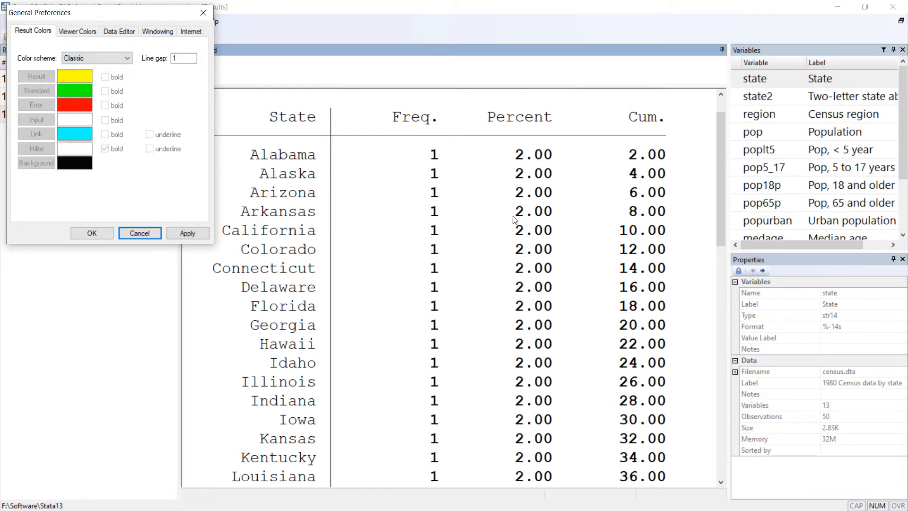
{"action": "left_click", "coordinate": [189, 238]}
{"action": "left_click", "coordinate": [85, 232]}
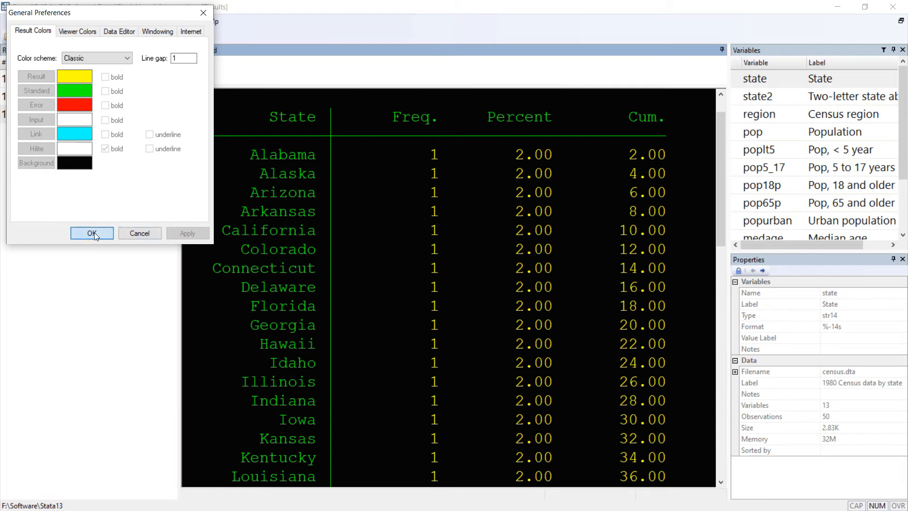
{"action": "scroll", "coordinate": [580, 257], "scroll_direction": "down", "scroll_amount": 10}
{"action": "scroll", "coordinate": [525, 275], "scroll_direction": "up", "scroll_amount": 10}
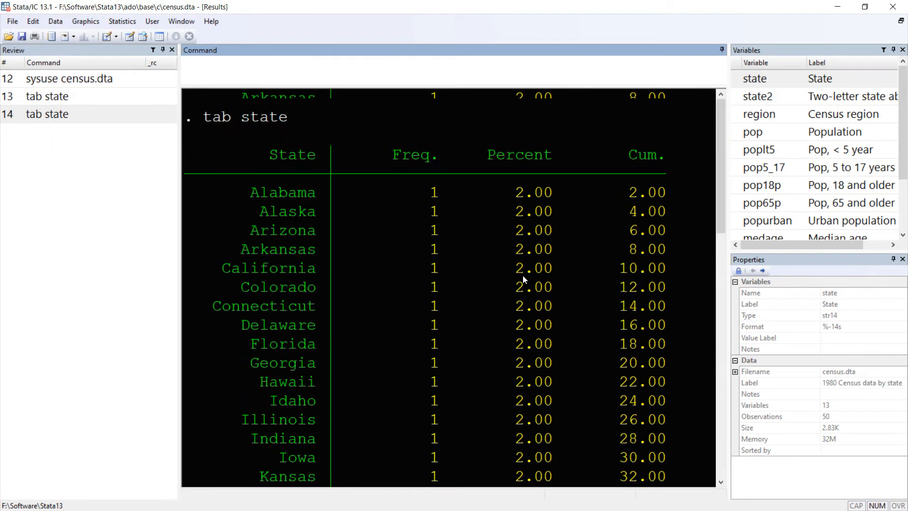
{"action": "left_click", "coordinate": [45, 23]}
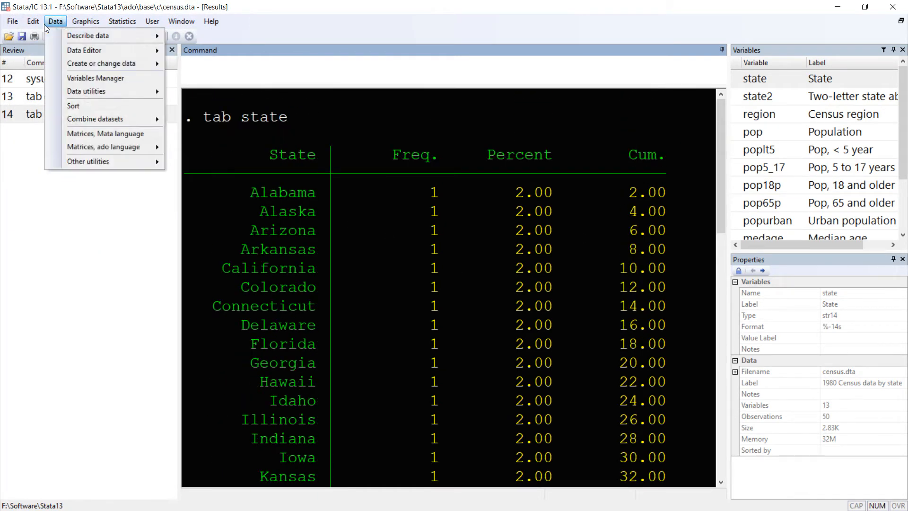
{"action": "mouse_move", "coordinate": [33, 21]}
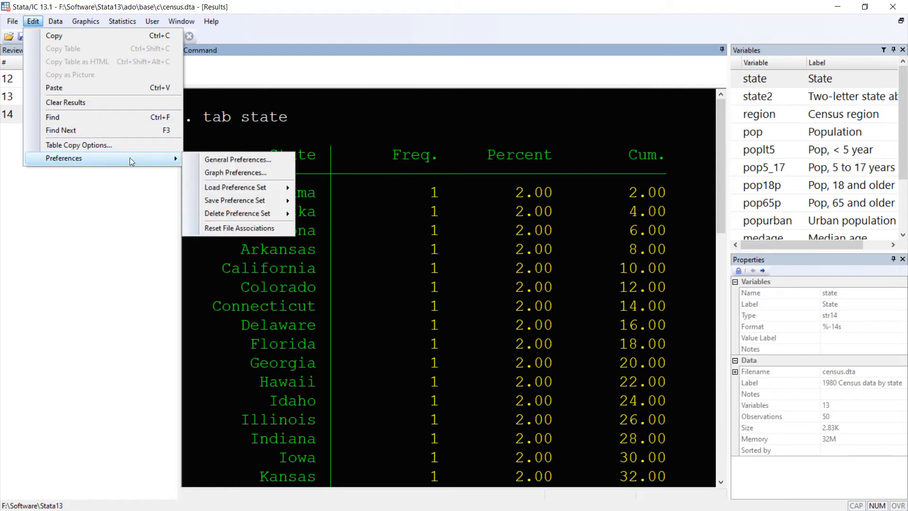
{"action": "left_click", "coordinate": [251, 161]}
{"action": "left_click", "coordinate": [122, 57]}
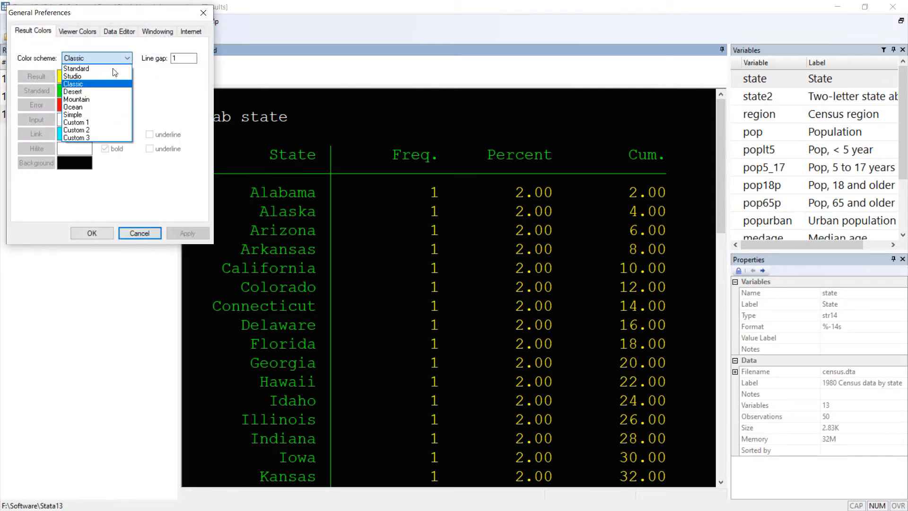
{"action": "left_click", "coordinate": [110, 67]}
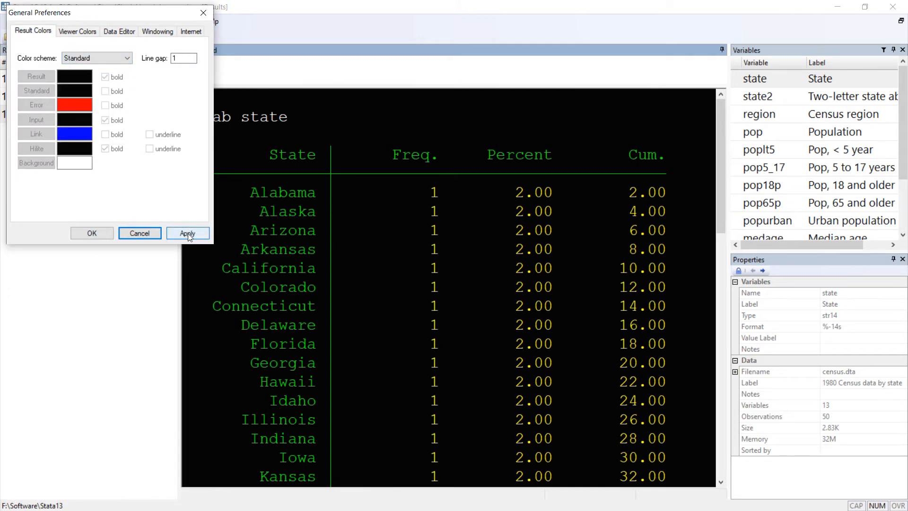
{"action": "left_click", "coordinate": [197, 234]}
{"action": "left_click", "coordinate": [140, 233]}
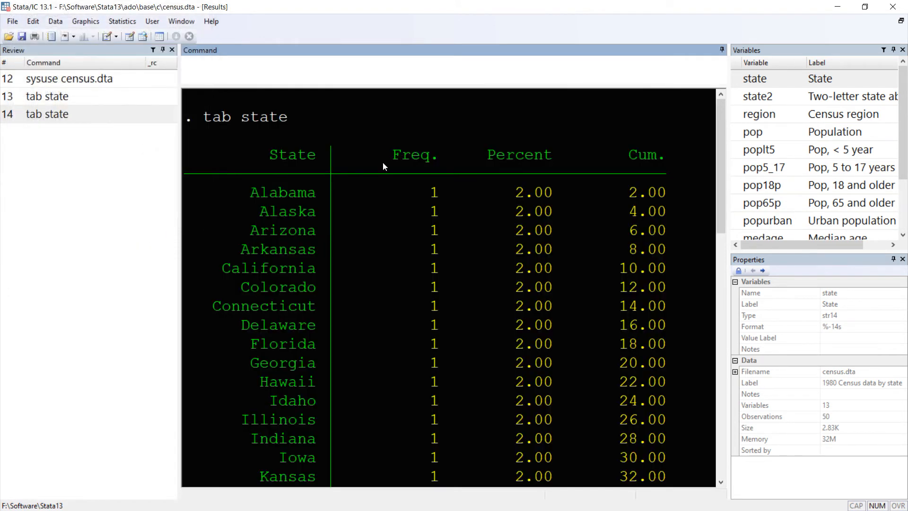
Step: Set the color scheme of the results to Standard in the general preferences, apply it and confirm
{"action": "left_click", "coordinate": [61, 23]}
{"action": "mouse_move", "coordinate": [36, 24]}
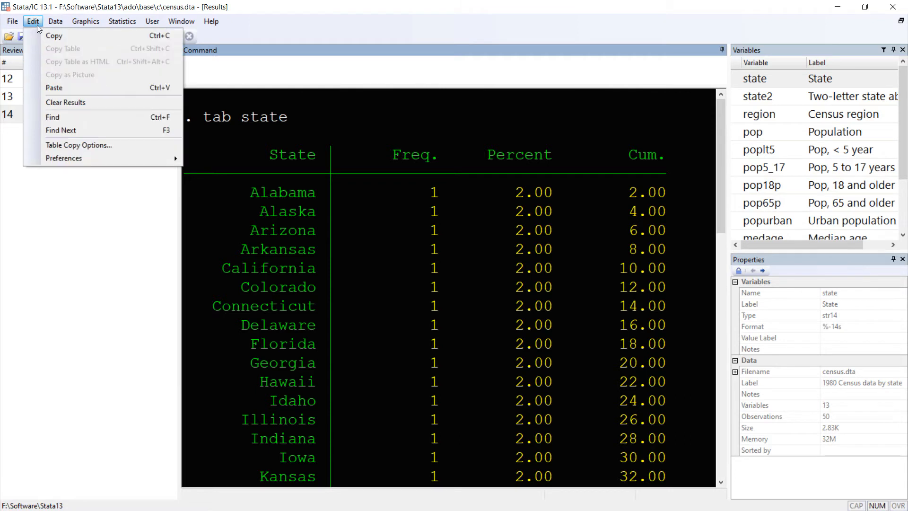
{"action": "mouse_move", "coordinate": [160, 158]}
{"action": "left_click", "coordinate": [249, 159]}
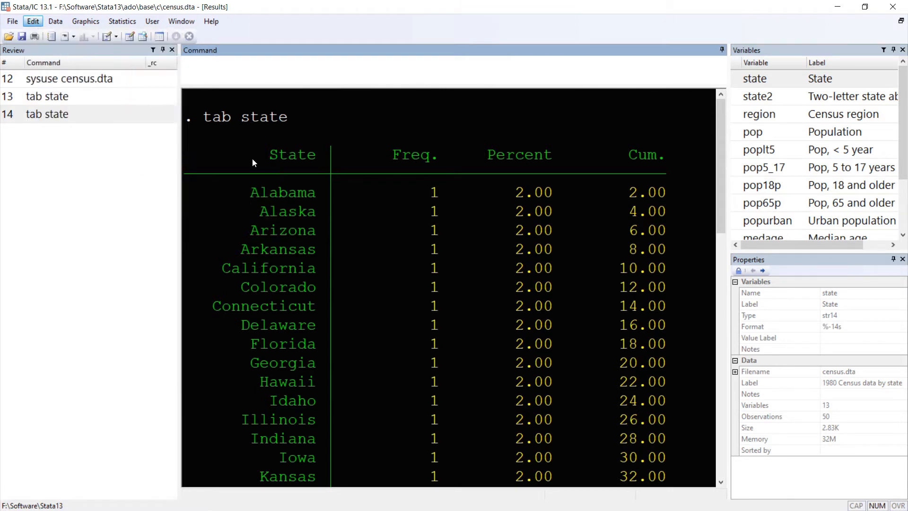
{"action": "left_click", "coordinate": [106, 57]}
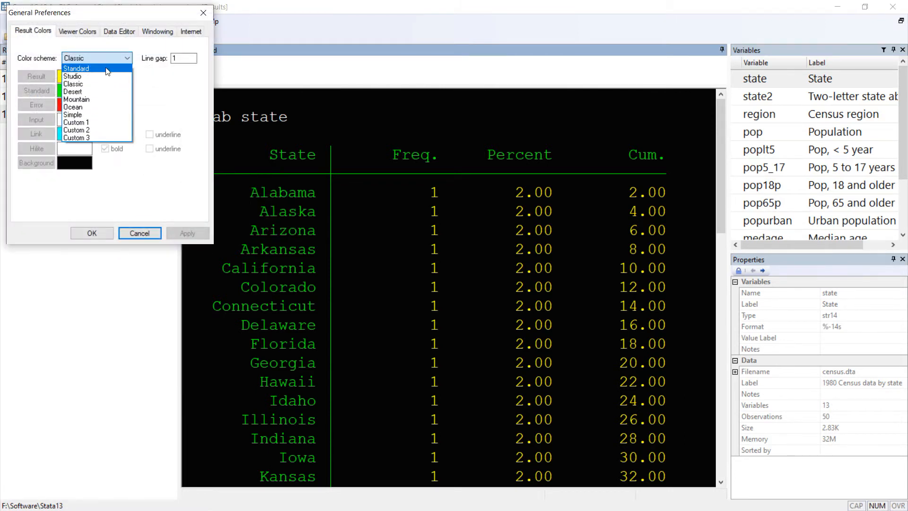
{"action": "left_click", "coordinate": [76, 74]}
{"action": "left_click", "coordinate": [188, 231]}
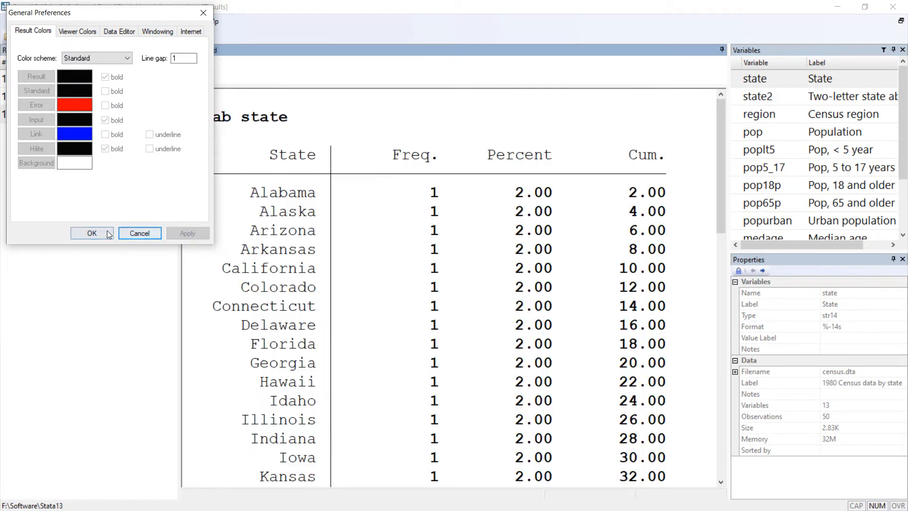
{"action": "left_click", "coordinate": [92, 233]}
{"action": "scroll", "coordinate": [370, 260], "scroll_direction": "down", "scroll_amount": 12}
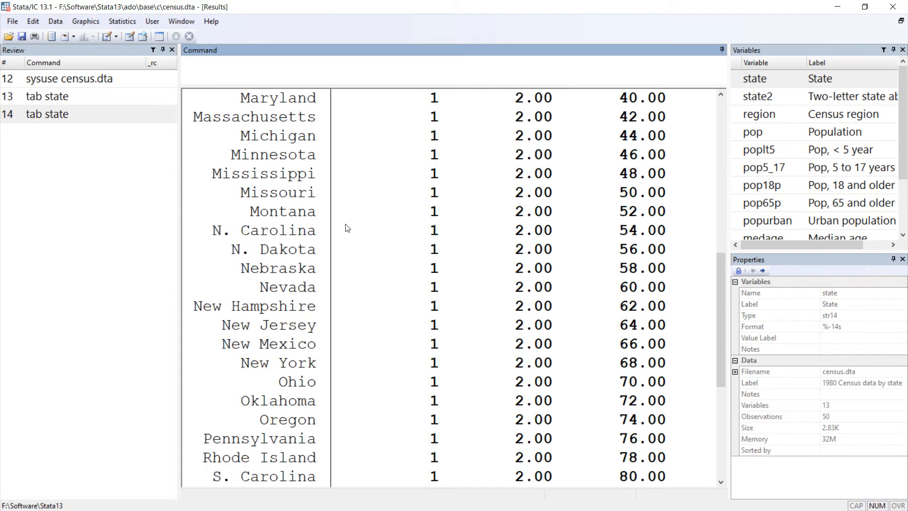
Step: Describe the dataset in memory, leaving the variable selection empty to cover all variables and all options unchecked
{"action": "left_click", "coordinate": [41, 23]}
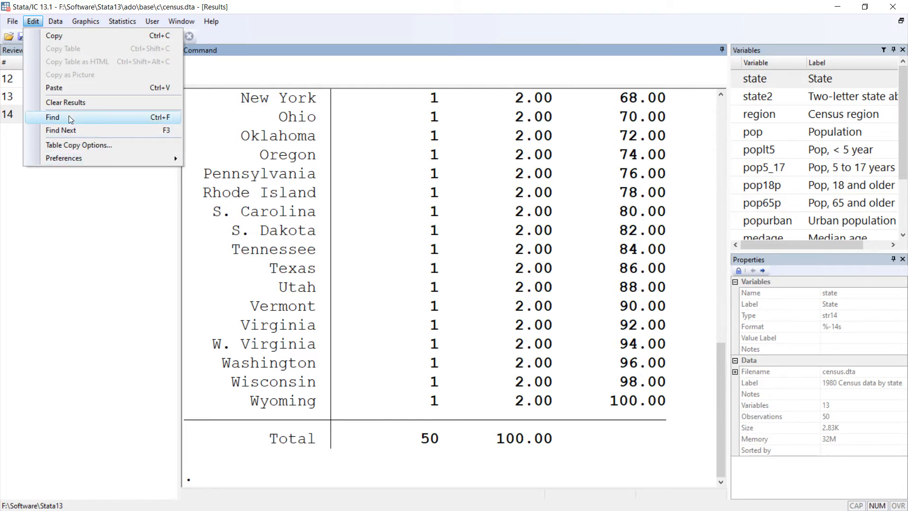
{"action": "mouse_move", "coordinate": [60, 23]}
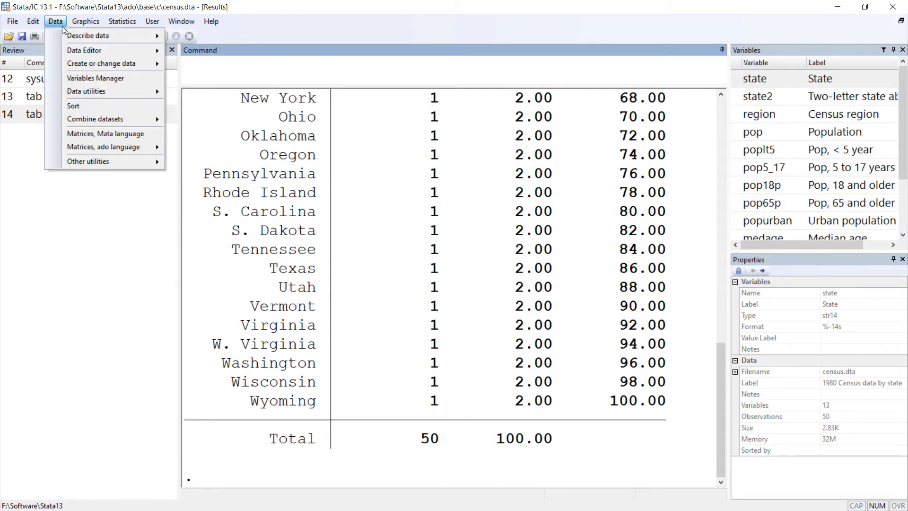
{"action": "mouse_move", "coordinate": [114, 38]}
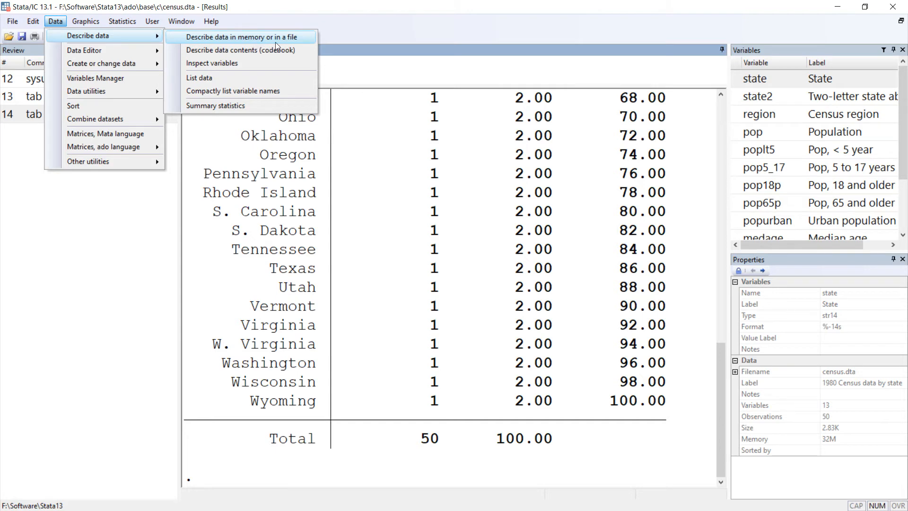
{"action": "left_click", "coordinate": [222, 37]}
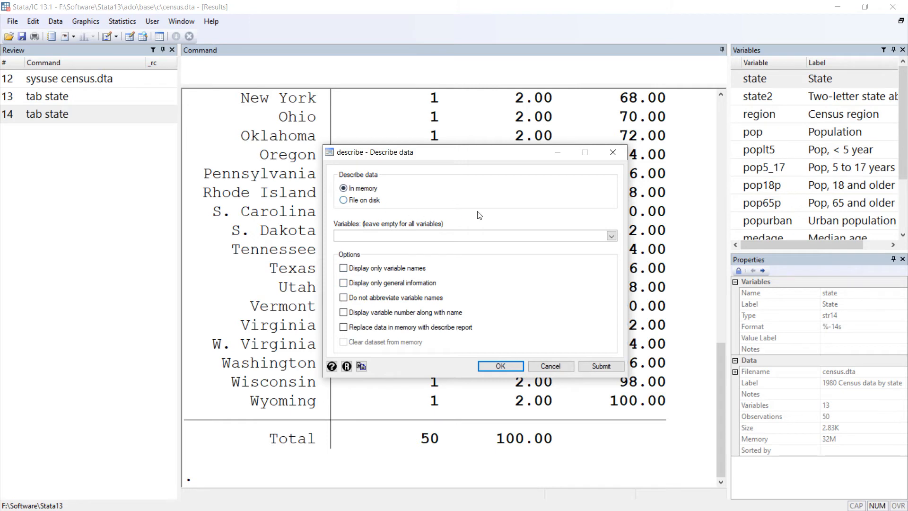
{"action": "left_click_drag", "start_coordinate": [496, 153], "coordinate": [473, 107]}
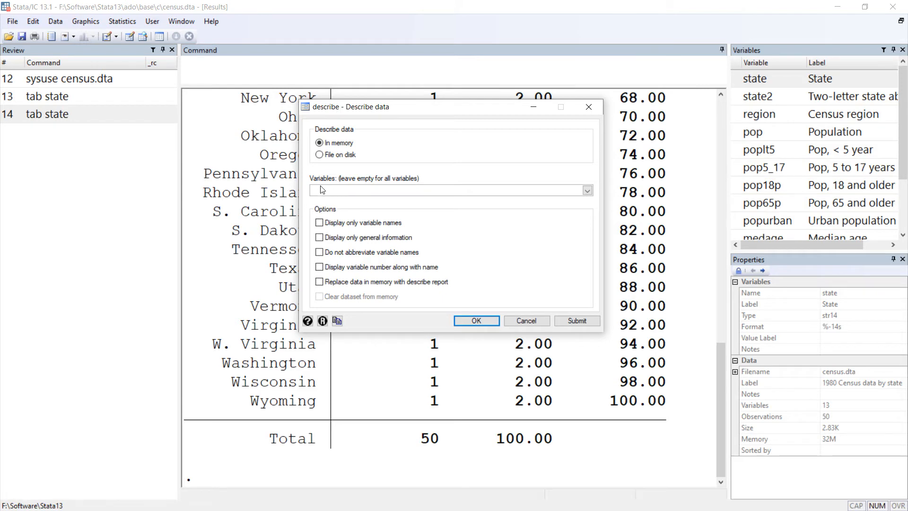
{"action": "left_click", "coordinate": [587, 190]}
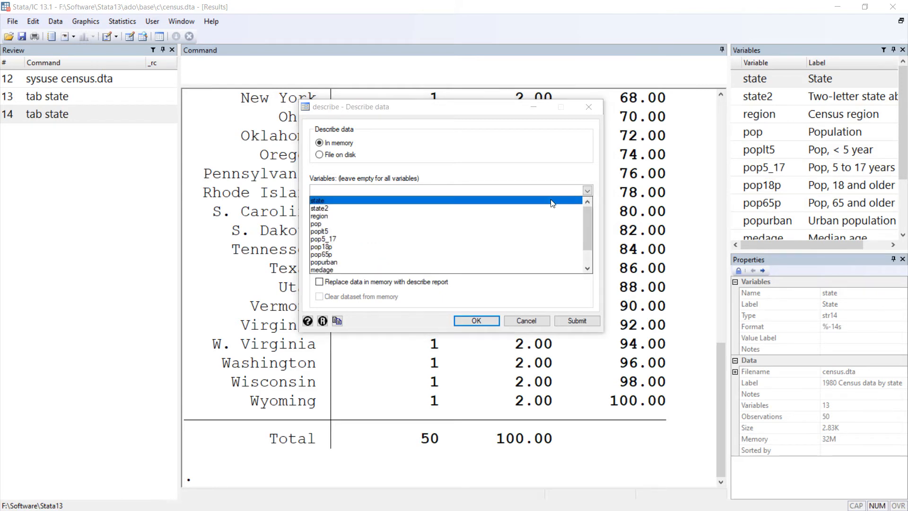
{"action": "left_click", "coordinate": [362, 189]}
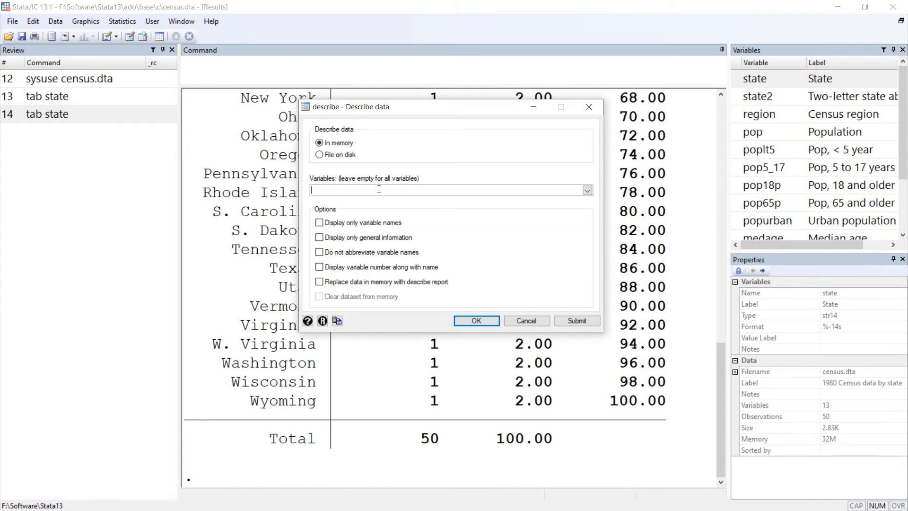
{"action": "left_click", "coordinate": [476, 321]}
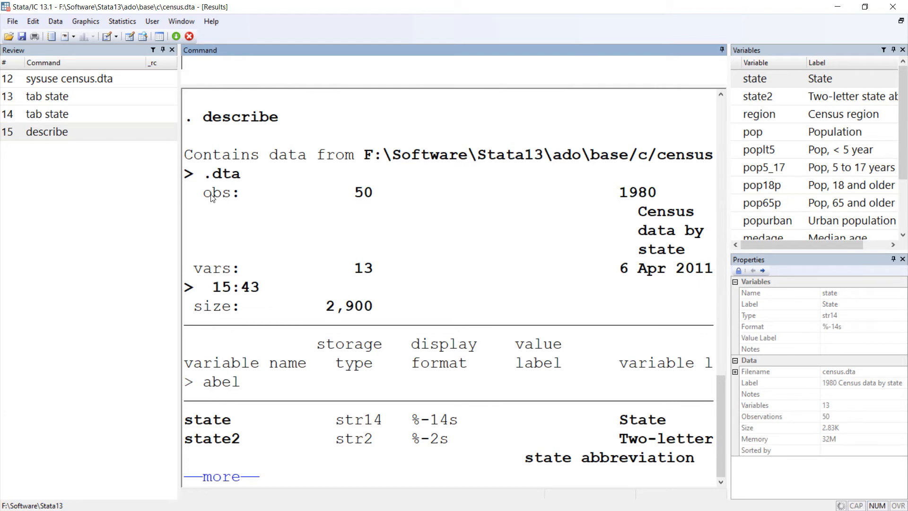
Step: Highlight the observation count, year, variable count, size and date in the header of the describe output in turn
{"action": "left_click_drag", "start_coordinate": [207, 198], "coordinate": [386, 197]}
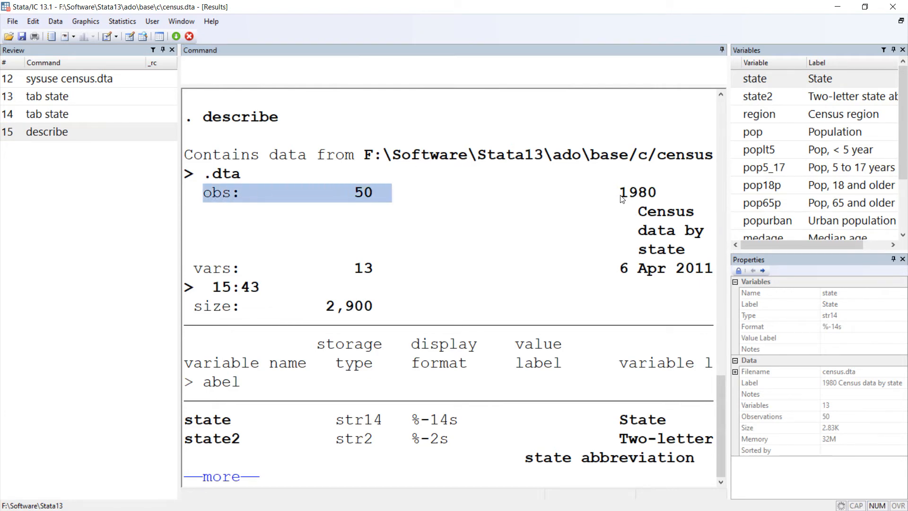
{"action": "left_click_drag", "start_coordinate": [620, 198], "coordinate": [705, 197]}
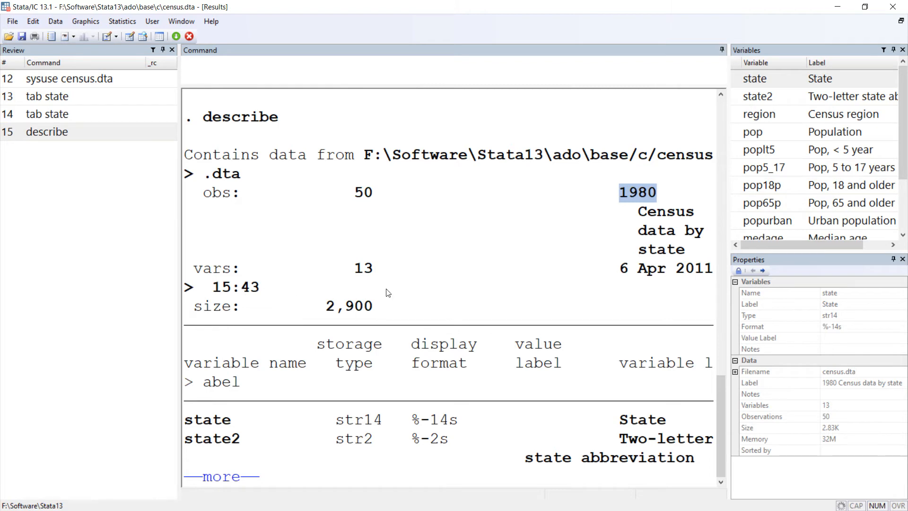
{"action": "left_click_drag", "start_coordinate": [358, 270], "coordinate": [401, 269]}
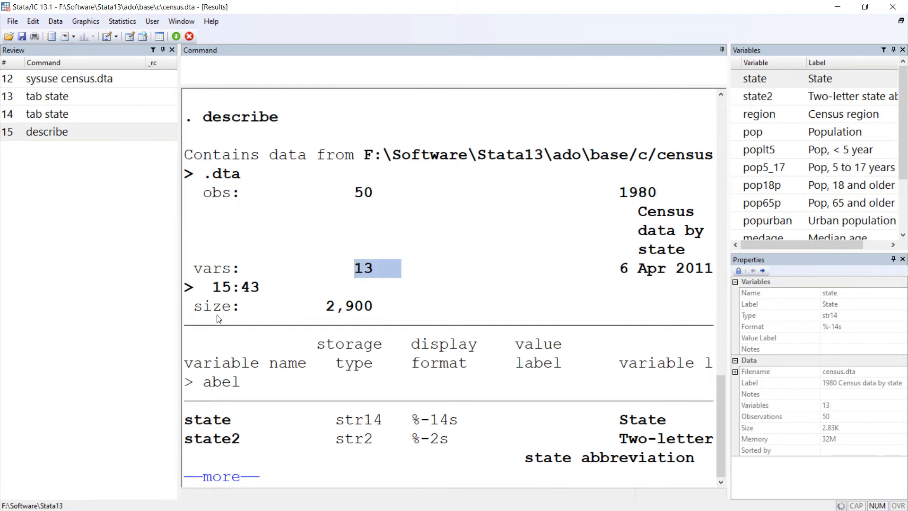
{"action": "left_click_drag", "start_coordinate": [332, 309], "coordinate": [365, 309]}
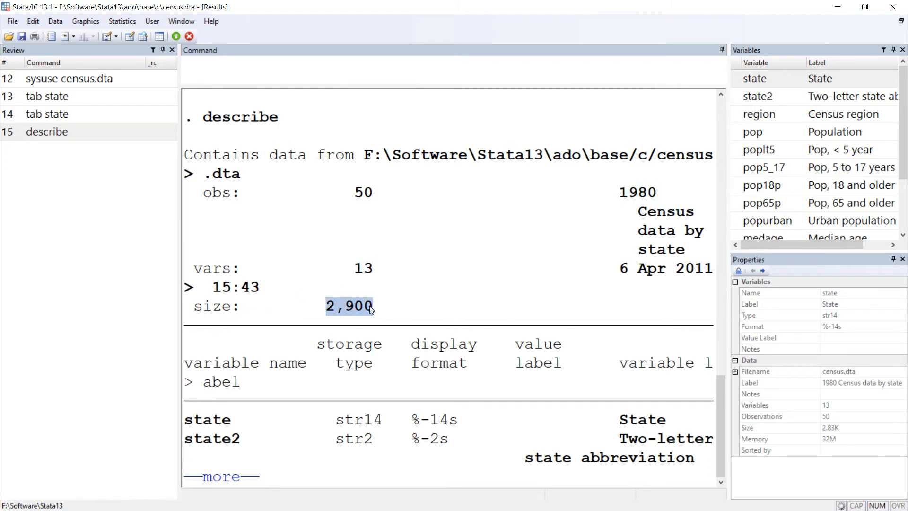
{"action": "left_click_drag", "start_coordinate": [620, 273], "coordinate": [713, 276]}
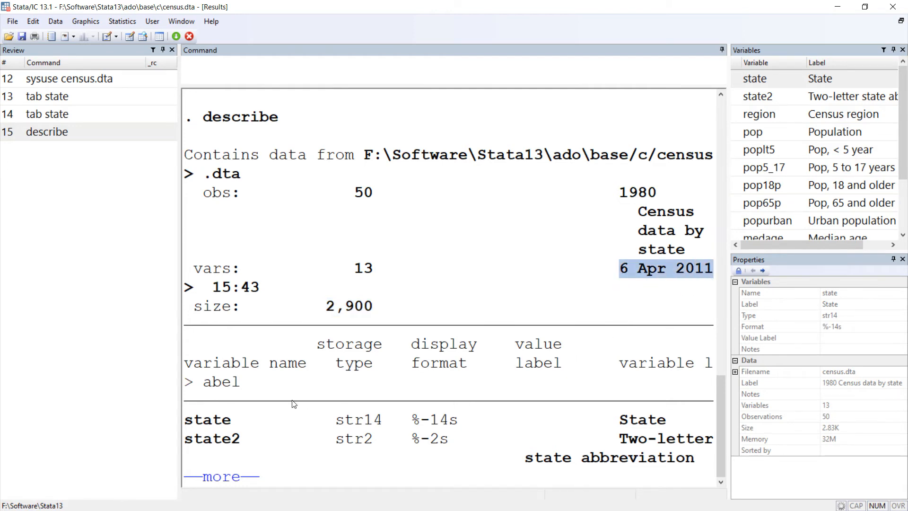
Step: Page through the rest of the describe output, examining each variable's storage type, display format, value label and variable label
{"action": "left_click", "coordinate": [214, 477]}
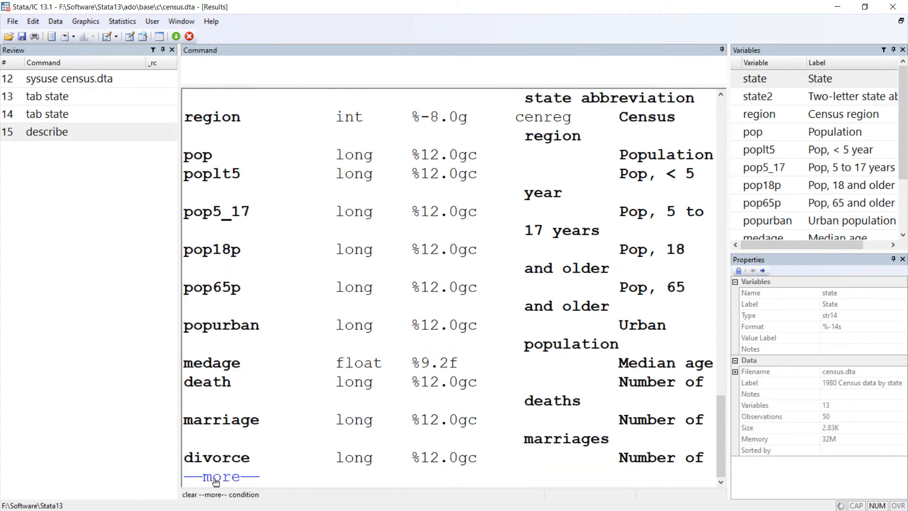
{"action": "scroll", "coordinate": [300, 246], "scroll_direction": "up", "scroll_amount": 5}
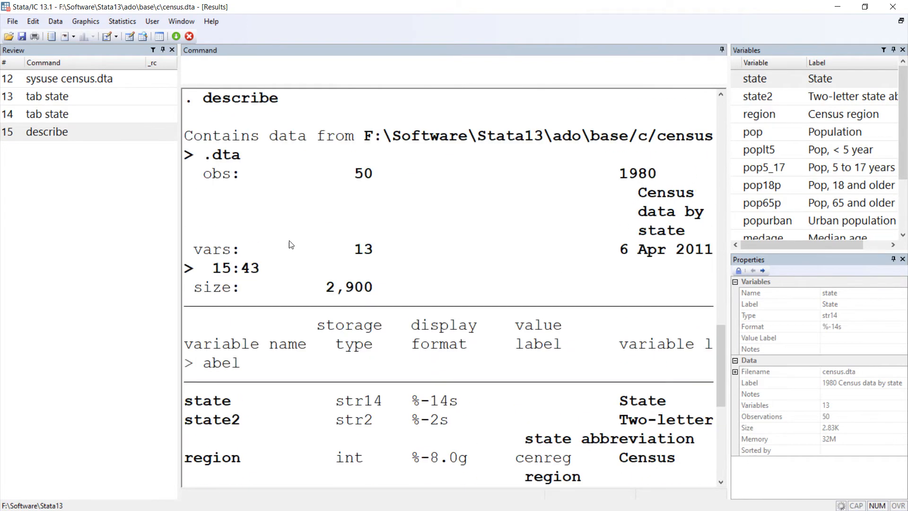
{"action": "scroll", "coordinate": [268, 248], "scroll_direction": "down", "scroll_amount": 4}
{"action": "scroll", "coordinate": [259, 354], "scroll_direction": "down", "scroll_amount": 1}
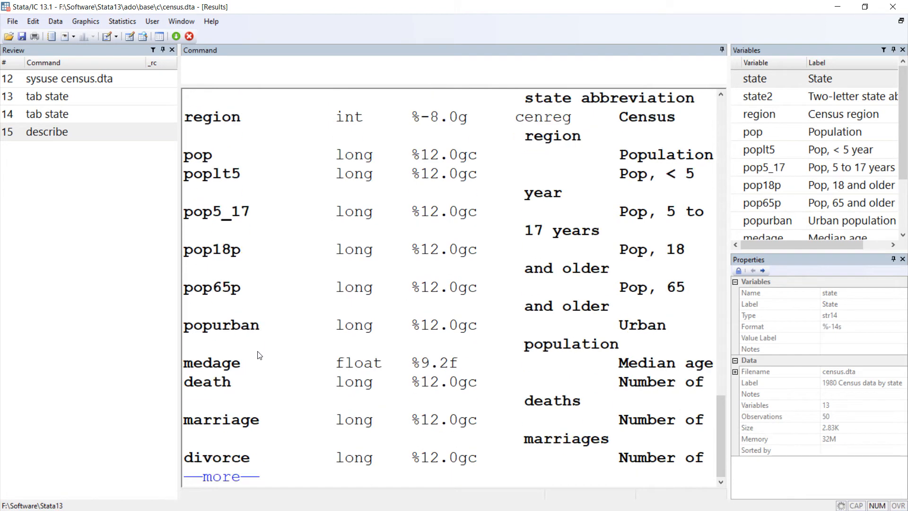
{"action": "scroll", "coordinate": [259, 350], "scroll_direction": "up", "scroll_amount": 6}
{"action": "scroll", "coordinate": [259, 345], "scroll_direction": "down", "scroll_amount": 1}
{"action": "scroll", "coordinate": [273, 320], "scroll_direction": "down", "scroll_amount": 2}
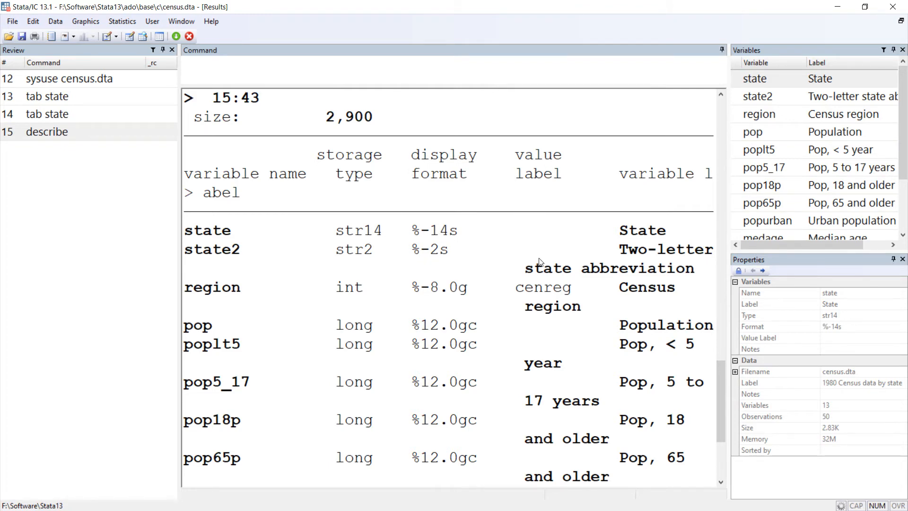
{"action": "scroll", "coordinate": [526, 355], "scroll_direction": "down", "scroll_amount": 3}
{"action": "scroll", "coordinate": [526, 355], "scroll_direction": "up", "scroll_amount": 3}
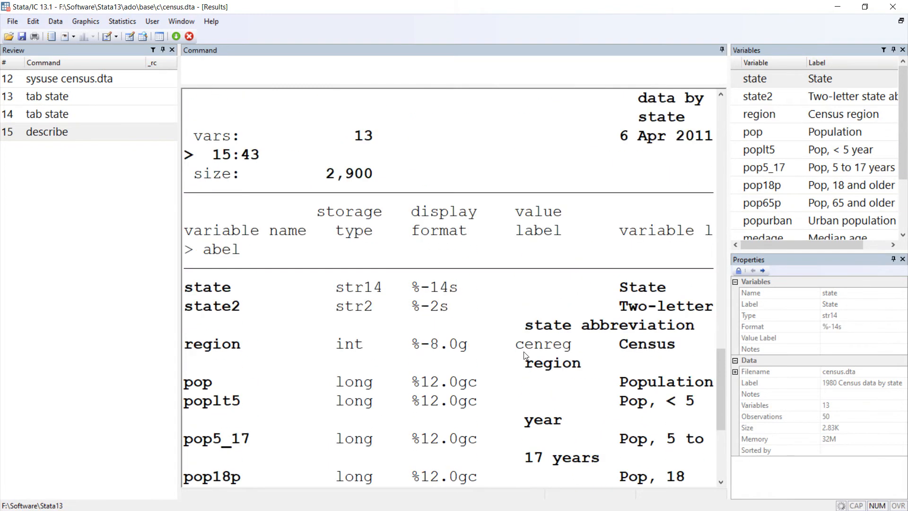
{"action": "scroll", "coordinate": [526, 355], "scroll_direction": "down", "scroll_amount": 2}
{"action": "scroll", "coordinate": [525, 355], "scroll_direction": "up", "scroll_amount": 4}
{"action": "scroll", "coordinate": [660, 365], "scroll_direction": "down", "scroll_amount": 2}
{"action": "scroll", "coordinate": [700, 361], "scroll_direction": "down", "scroll_amount": 2}
{"action": "scroll", "coordinate": [700, 361], "scroll_direction": "down", "scroll_amount": 2}
{"action": "scroll", "coordinate": [694, 359], "scroll_direction": "up", "scroll_amount": 5}
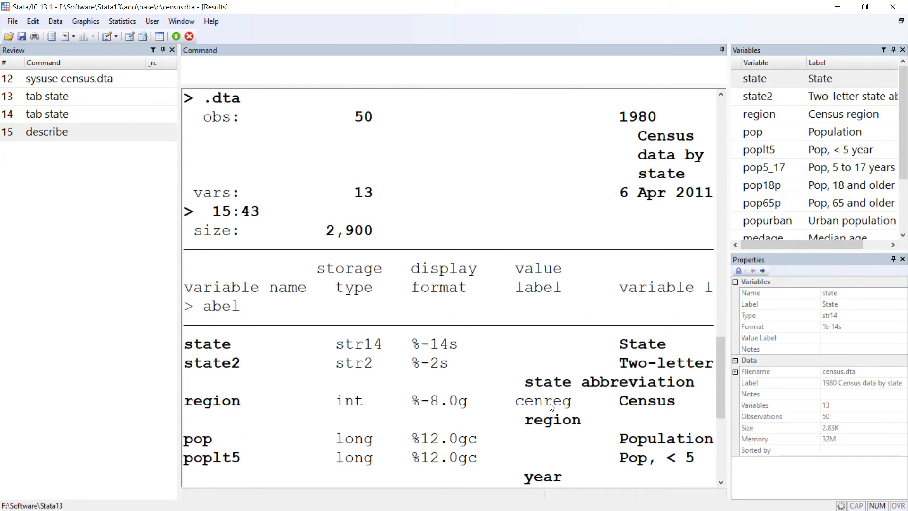
{"action": "scroll", "coordinate": [296, 289], "scroll_direction": "down", "scroll_amount": 5}
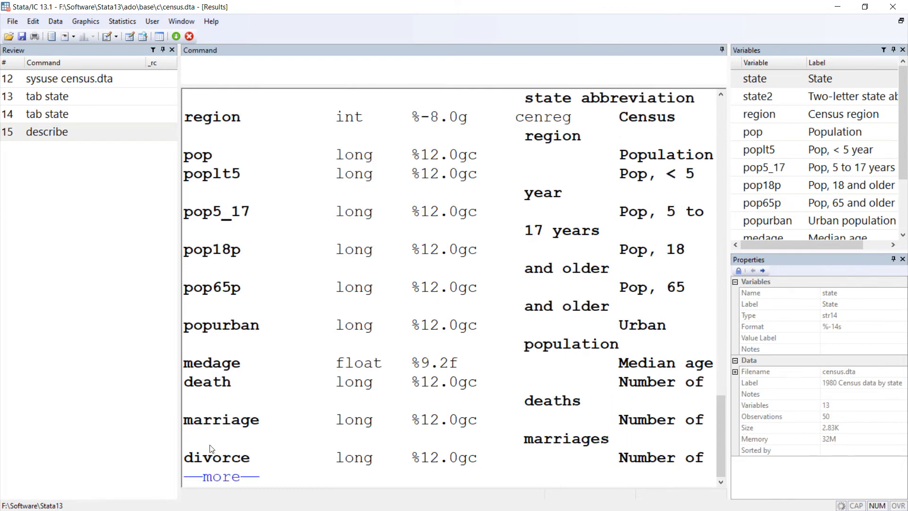
{"action": "left_click", "coordinate": [234, 478]}
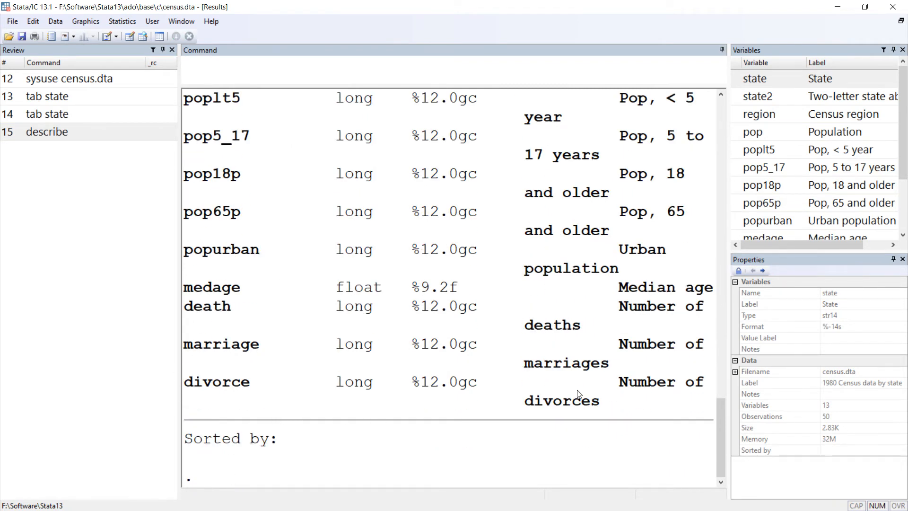
Step: Return to the start of the describe output and highlight the describe command that produced it
{"action": "left_click", "coordinate": [55, 21]}
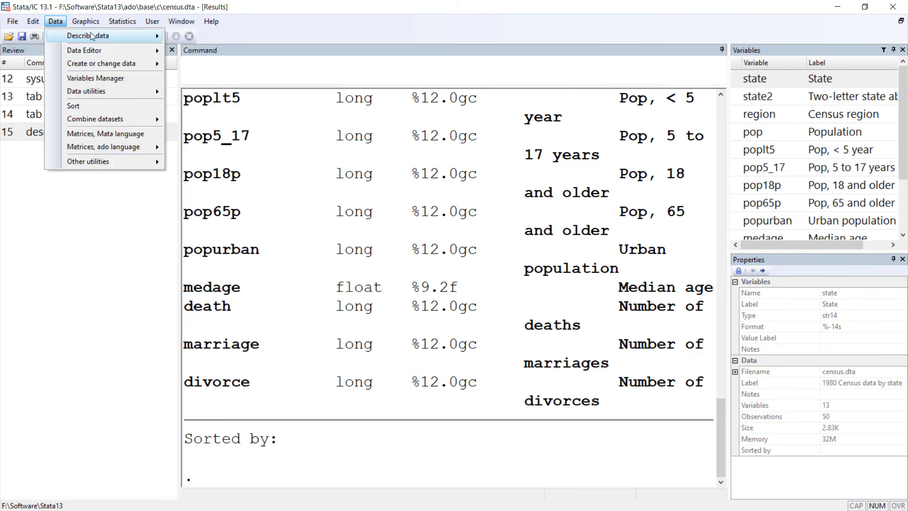
{"action": "mouse_move", "coordinate": [134, 38]}
{"action": "left_click", "coordinate": [603, 288]}
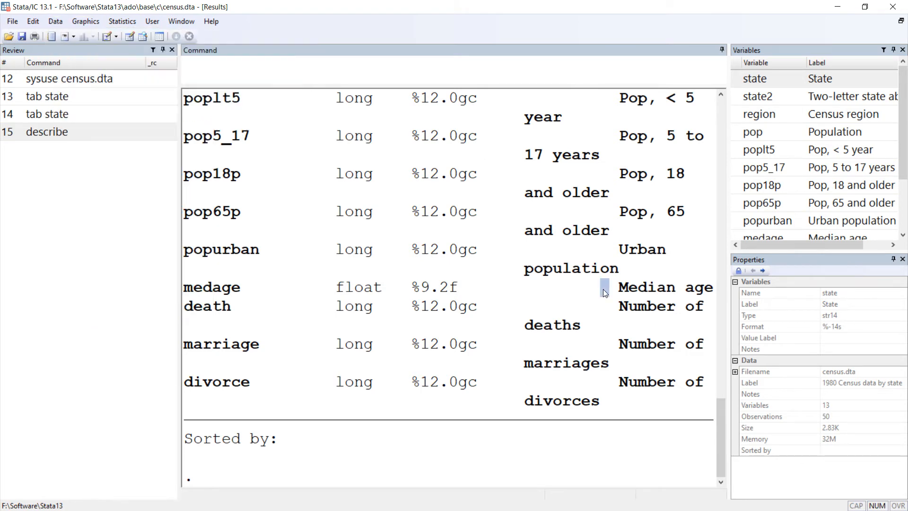
{"action": "scroll", "coordinate": [400, 276], "scroll_direction": "up", "scroll_amount": 10}
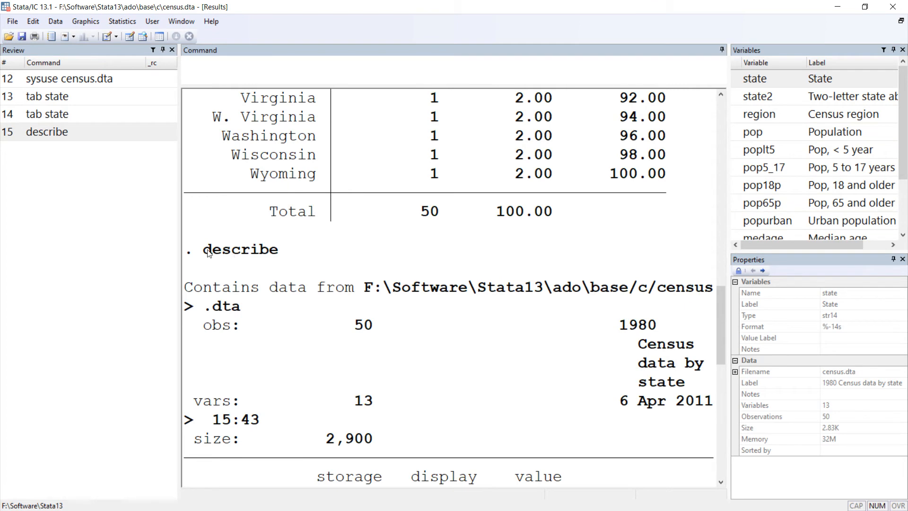
{"action": "left_click_drag", "start_coordinate": [207, 253], "coordinate": [279, 253]}
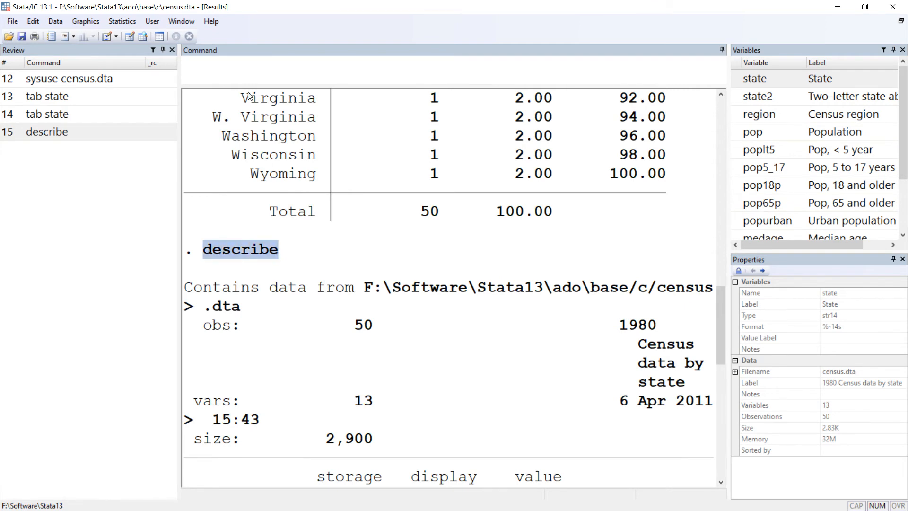
Step: Run the describe command from the command line and page through to the end of its output
{"action": "scroll", "coordinate": [281, 326], "scroll_direction": "down", "scroll_amount": 12}
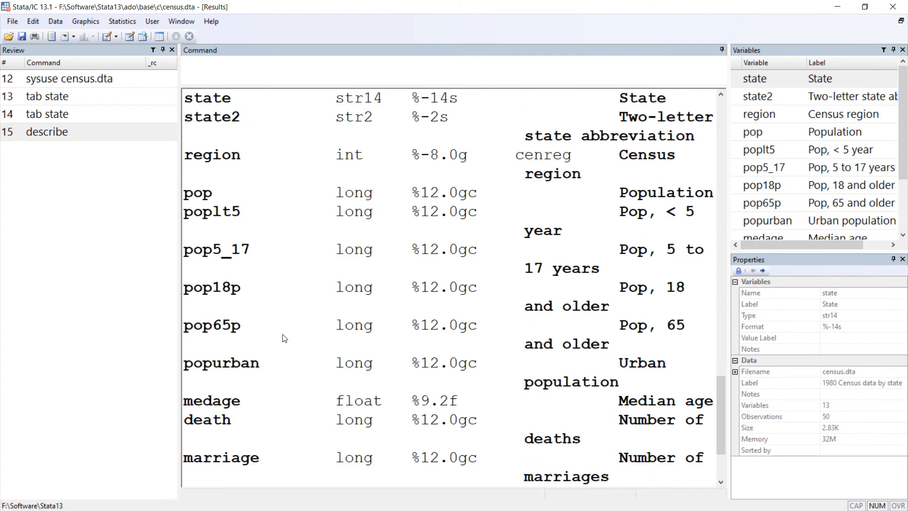
{"action": "left_click", "coordinate": [231, 70]}
{"action": "type", "text": "describe"}
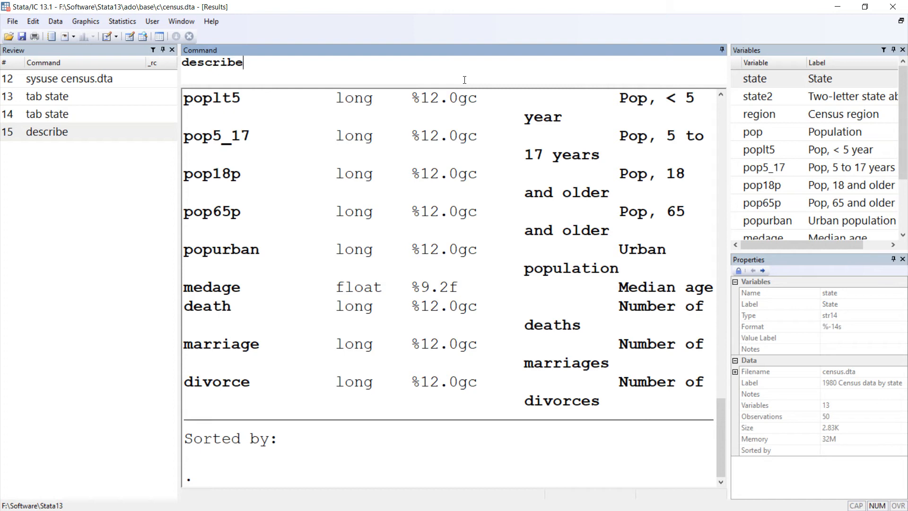
{"action": "key", "text": "Return"}
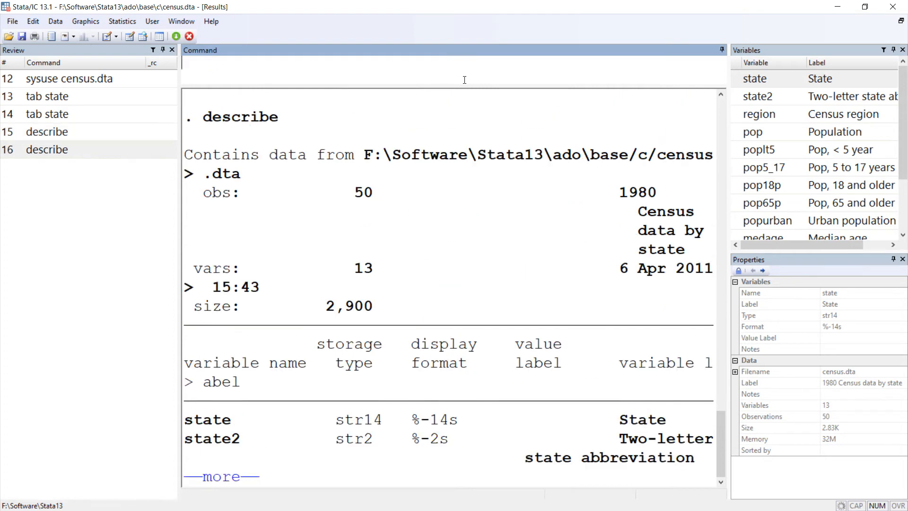
{"action": "key", "text": "space"}
{"action": "key", "text": "space"}
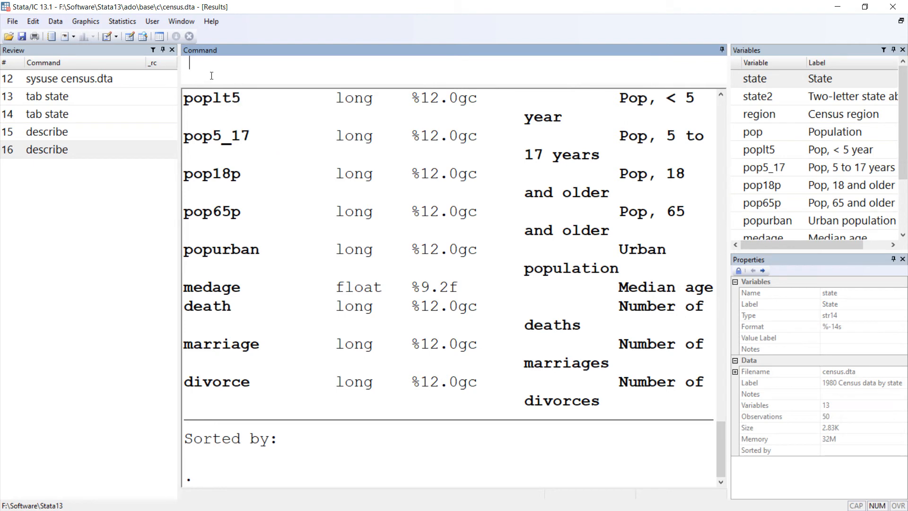
Step: Generate a codebook of the data contents for all variables, leaving the variable selection empty
{"action": "left_click", "coordinate": [59, 21]}
{"action": "mouse_move", "coordinate": [104, 36]}
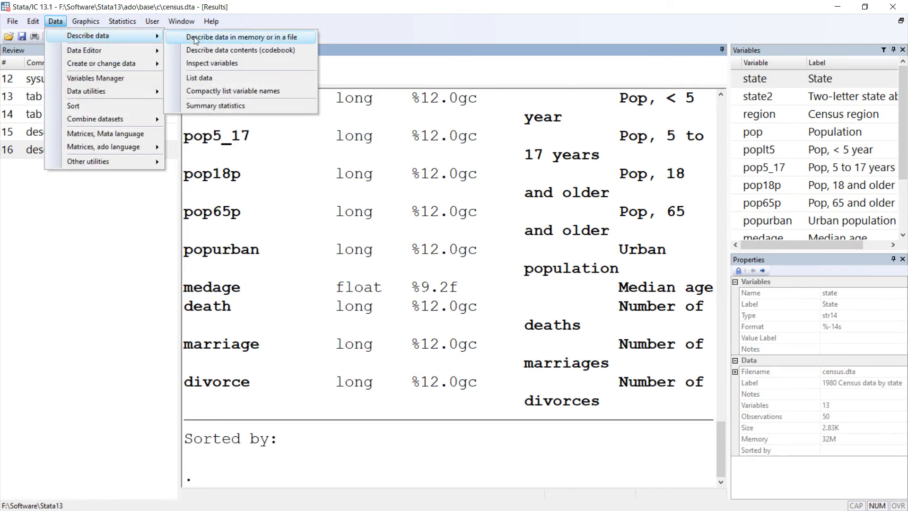
{"action": "left_click", "coordinate": [226, 51]}
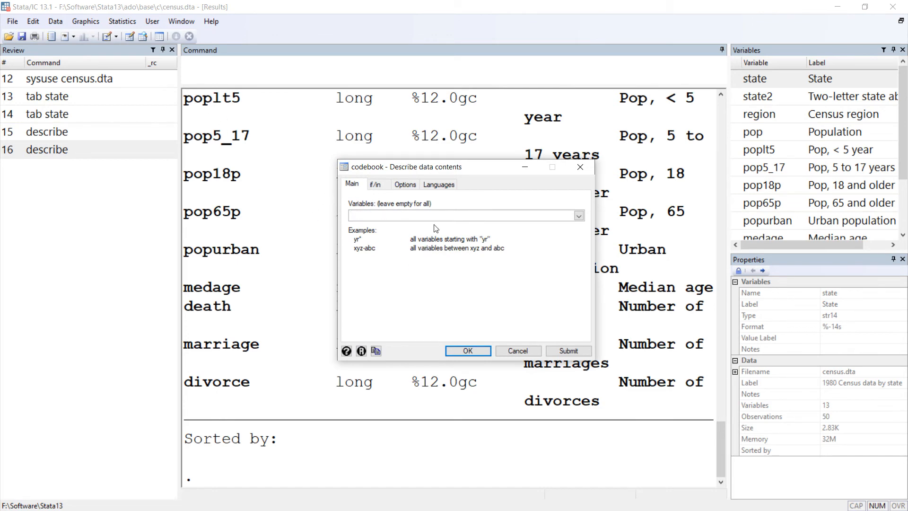
{"action": "left_click", "coordinate": [471, 355]}
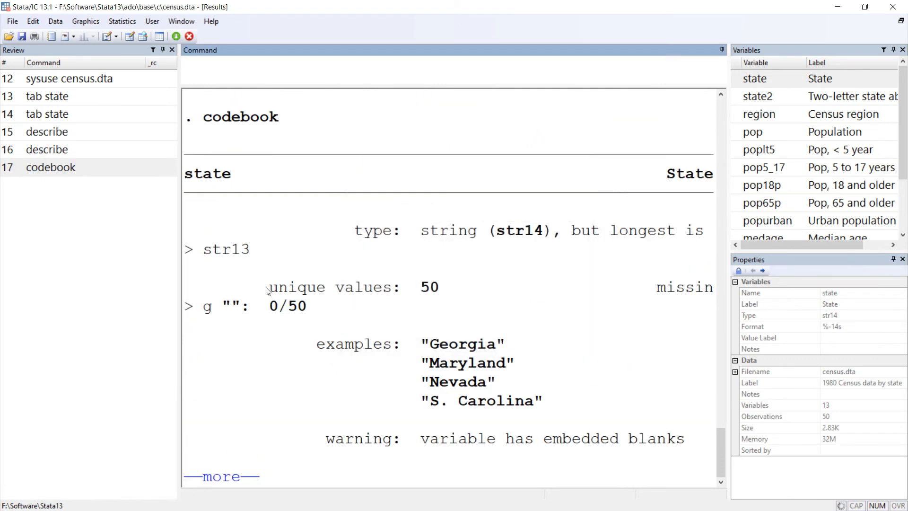
Step: Look back over the describe table, and examine the codebook entry for state with its type, unique values and examples
{"action": "scroll", "coordinate": [350, 244], "scroll_direction": "up", "scroll_amount": 5}
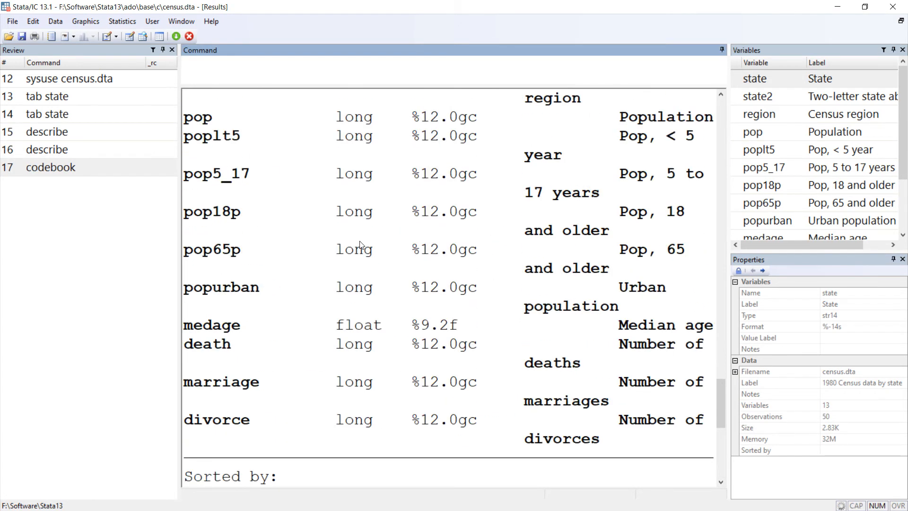
{"action": "scroll", "coordinate": [374, 239], "scroll_direction": "up", "scroll_amount": 3}
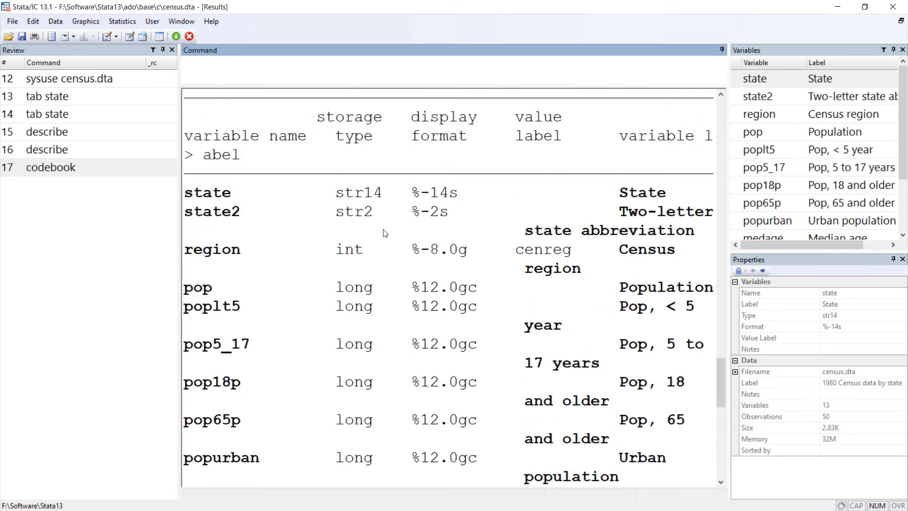
{"action": "scroll", "coordinate": [392, 235], "scroll_direction": "down", "scroll_amount": 8}
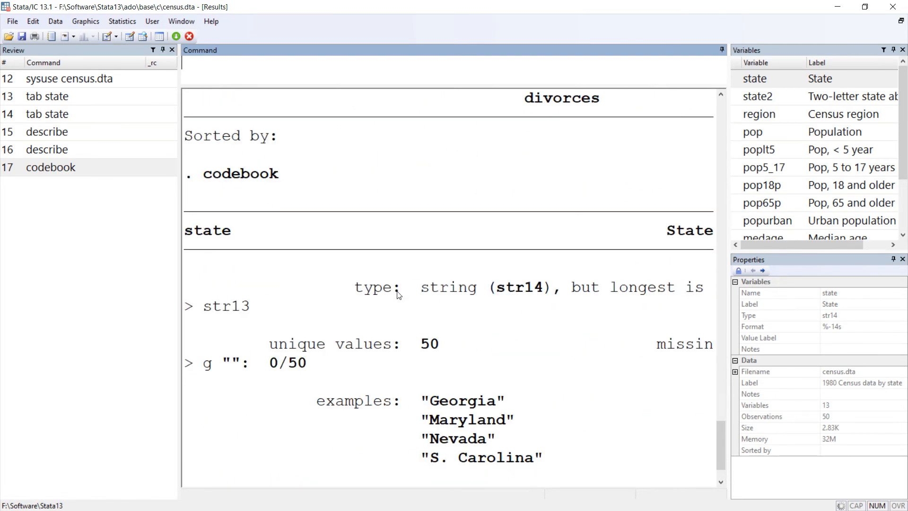
{"action": "left_click", "coordinate": [469, 300]}
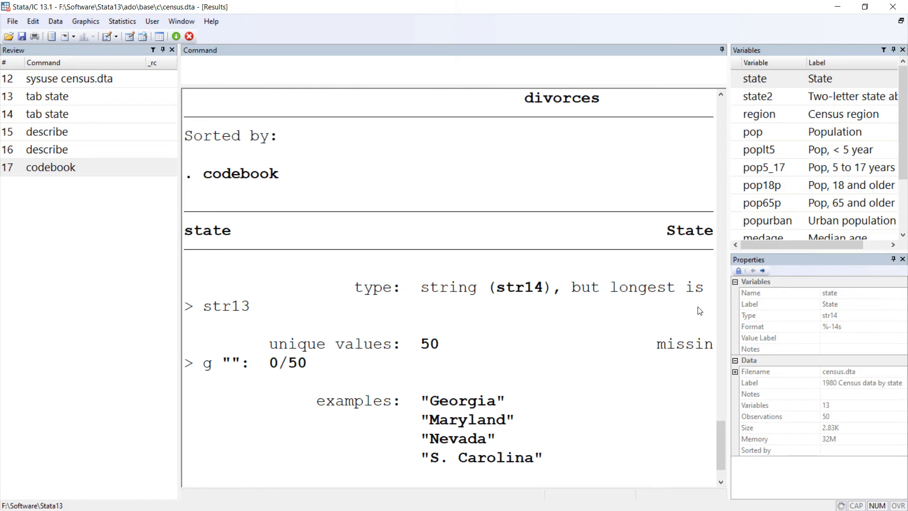
{"action": "scroll", "coordinate": [696, 314], "scroll_direction": "down", "scroll_amount": 1}
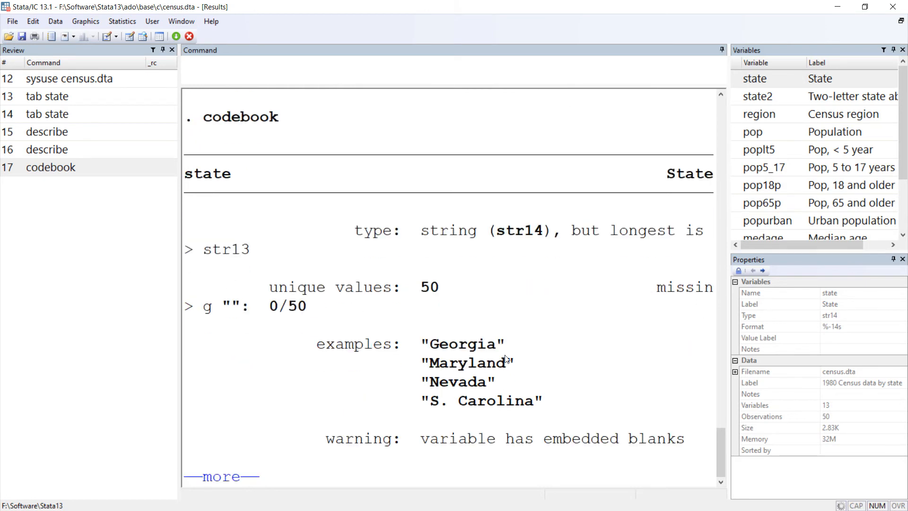
Step: Continue the codebook output to state2 and highlight its missing-value count and its unique values line
{"action": "left_click", "coordinate": [218, 477]}
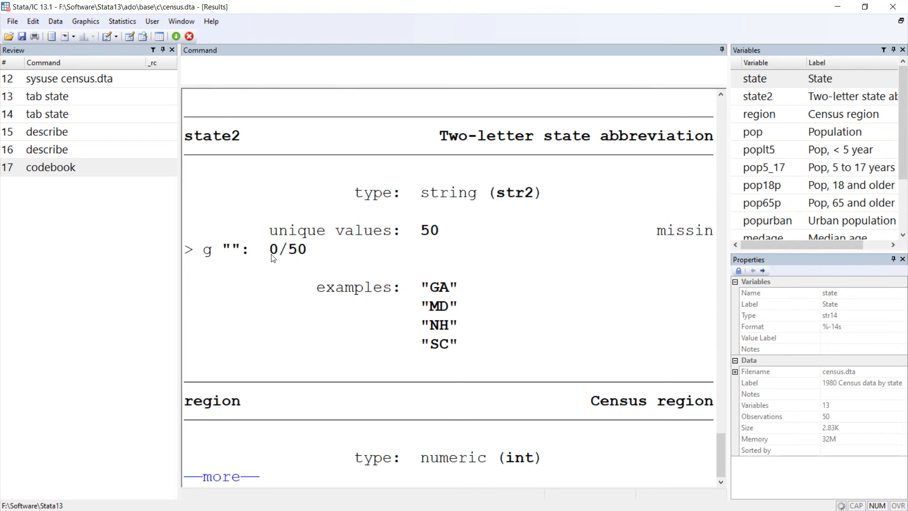
{"action": "left_click_drag", "start_coordinate": [270, 257], "coordinate": [311, 258]}
{"action": "left_click_drag", "start_coordinate": [267, 235], "coordinate": [395, 236]}
{"action": "left_click", "coordinate": [469, 242]}
Step: Continue the codebook output to region and highlight its type, value label, range and unique values in turn
{"action": "left_click", "coordinate": [222, 477]}
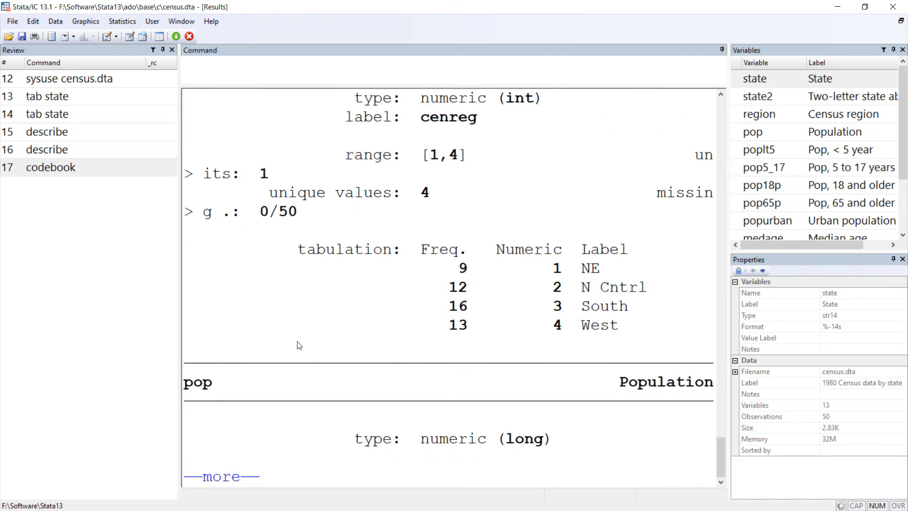
{"action": "scroll", "coordinate": [261, 269], "scroll_direction": "up", "scroll_amount": 4}
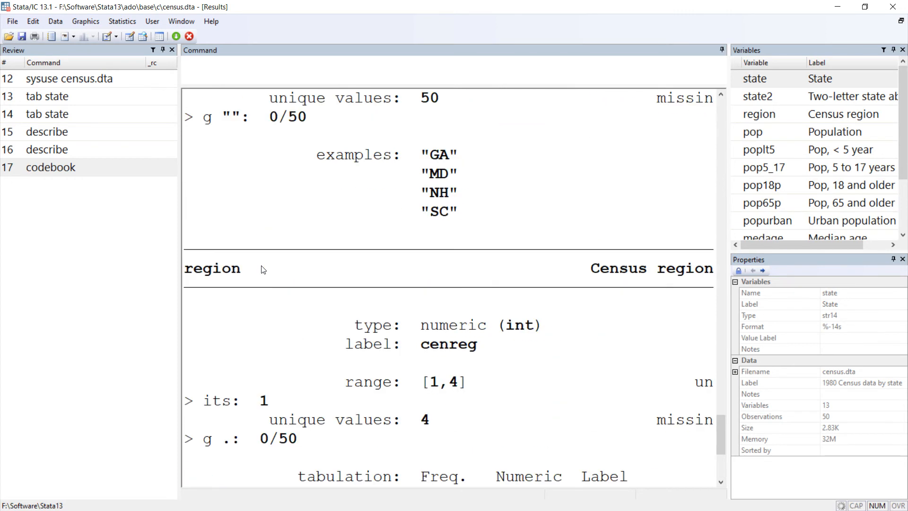
{"action": "scroll", "coordinate": [260, 267], "scroll_direction": "down", "scroll_amount": 1}
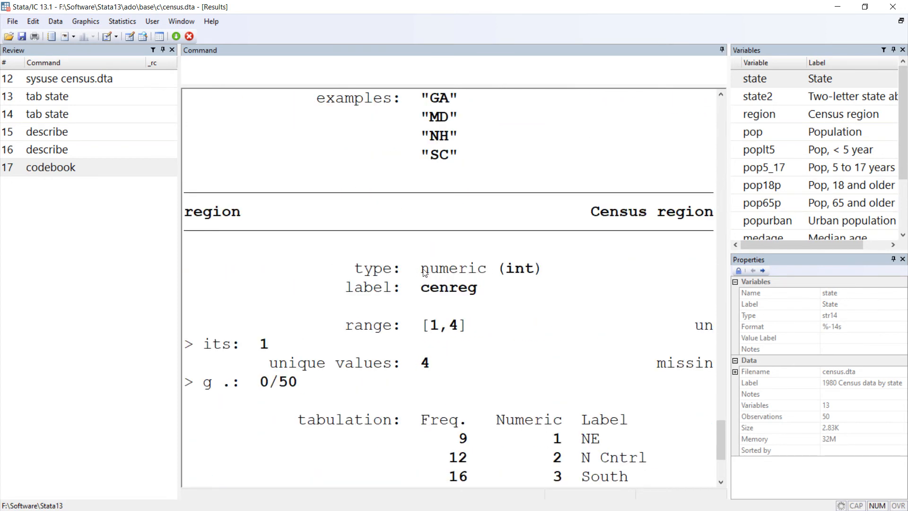
{"action": "left_click_drag", "start_coordinate": [434, 268], "coordinate": [527, 258]}
{"action": "left_click", "coordinate": [433, 297]}
{"action": "left_click_drag", "start_coordinate": [425, 292], "coordinate": [459, 290]}
{"action": "left_click_drag", "start_coordinate": [347, 334], "coordinate": [497, 328]}
{"action": "left_click", "coordinate": [496, 326]}
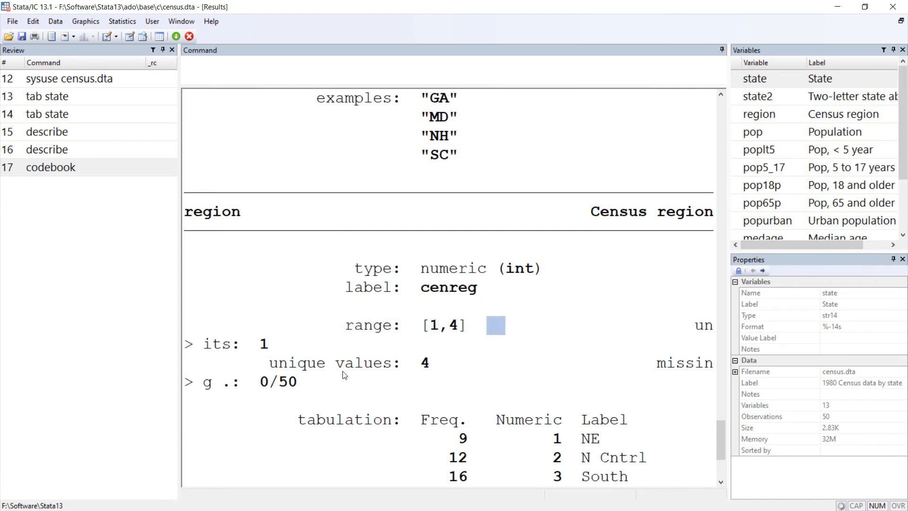
{"action": "left_click_drag", "start_coordinate": [381, 366], "coordinate": [433, 368]}
{"action": "left_click", "coordinate": [432, 368]}
{"action": "scroll", "coordinate": [473, 373], "scroll_direction": "down", "scroll_amount": 3}
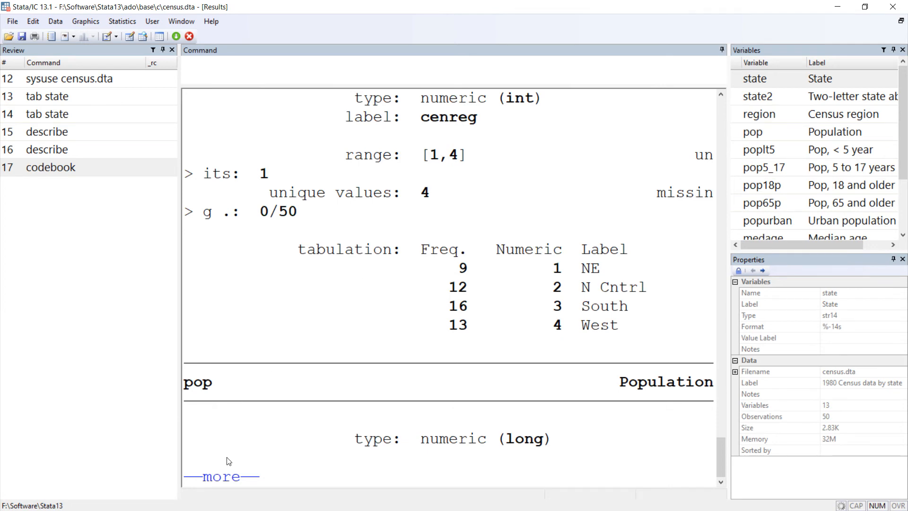
Step: Page the codebook output on to the pop5_17 entry and break off the running command
{"action": "left_click", "coordinate": [234, 476]}
{"action": "left_click", "coordinate": [234, 475]}
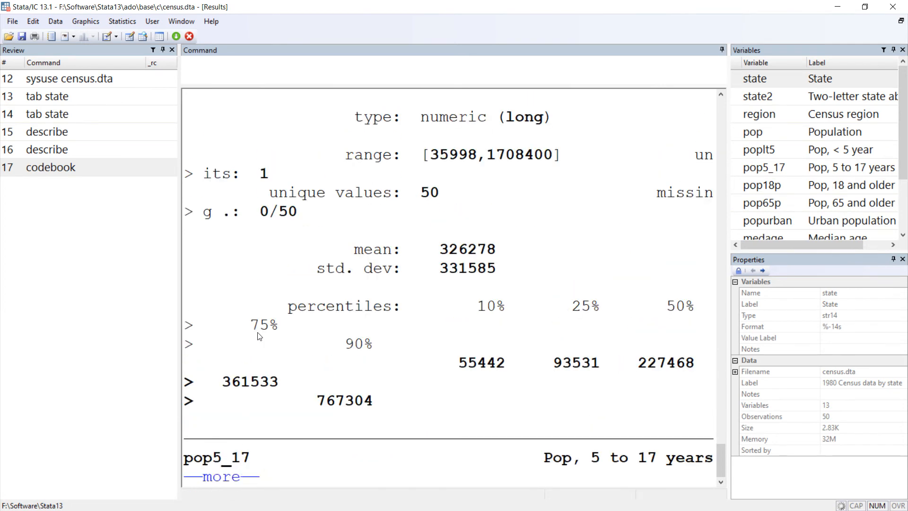
{"action": "left_click", "coordinate": [189, 37]}
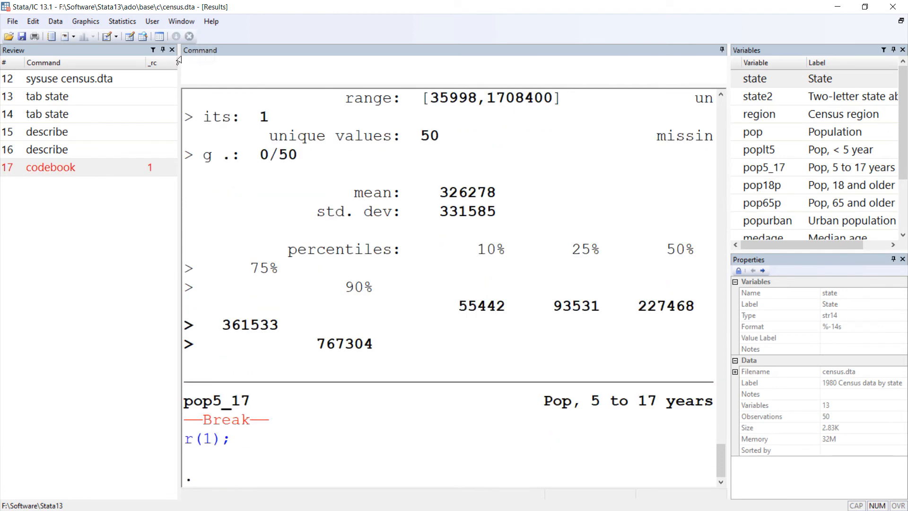
Step: Inspect all variables for a simple summary of the data's attributes, leaving the variable selection empty
{"action": "left_click", "coordinate": [55, 21]}
{"action": "mouse_move", "coordinate": [112, 36]}
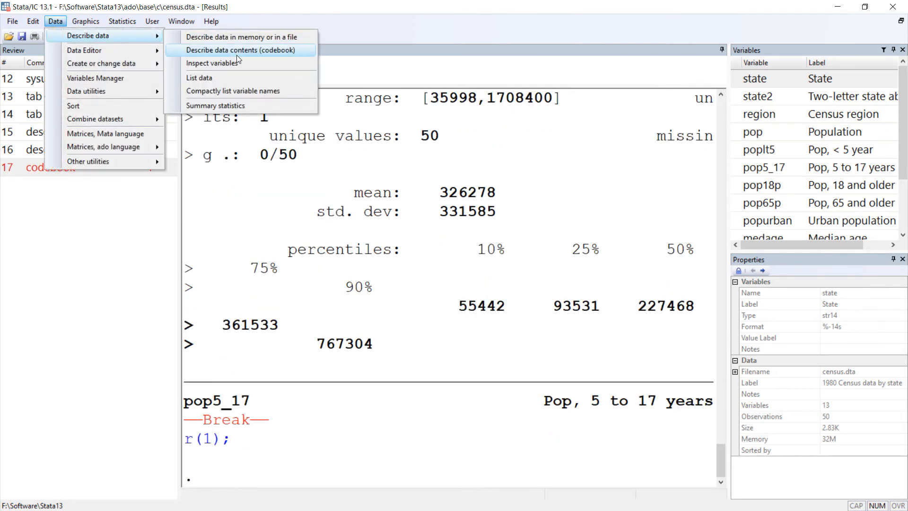
{"action": "left_click", "coordinate": [267, 63]}
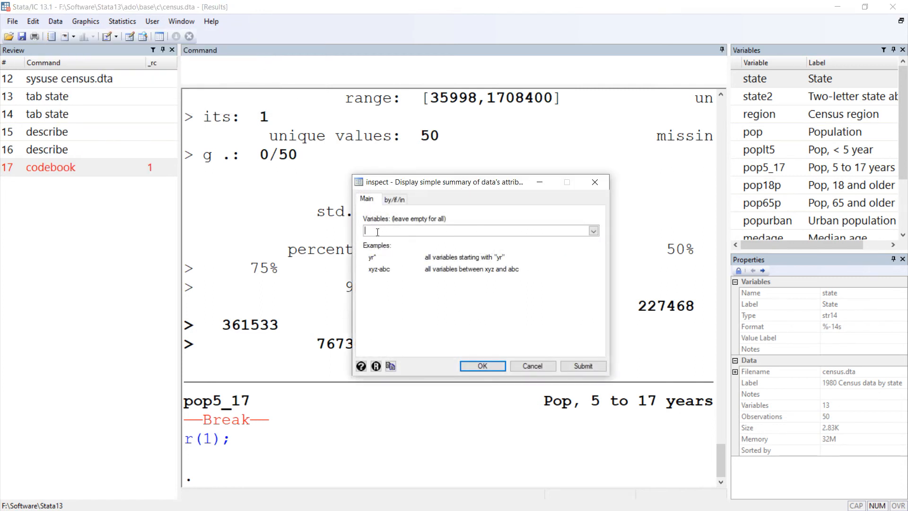
{"action": "left_click", "coordinate": [494, 366]}
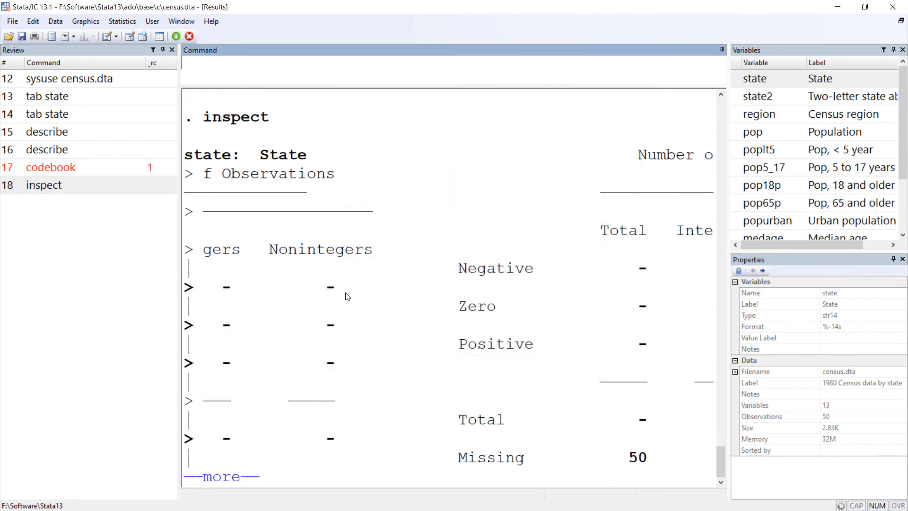
Step: Page forward through the inspect output past the region summary, and return to its beginning at the state variable
{"action": "key", "text": "space"}
{"action": "key", "text": "space"}
{"action": "key", "text": "space"}
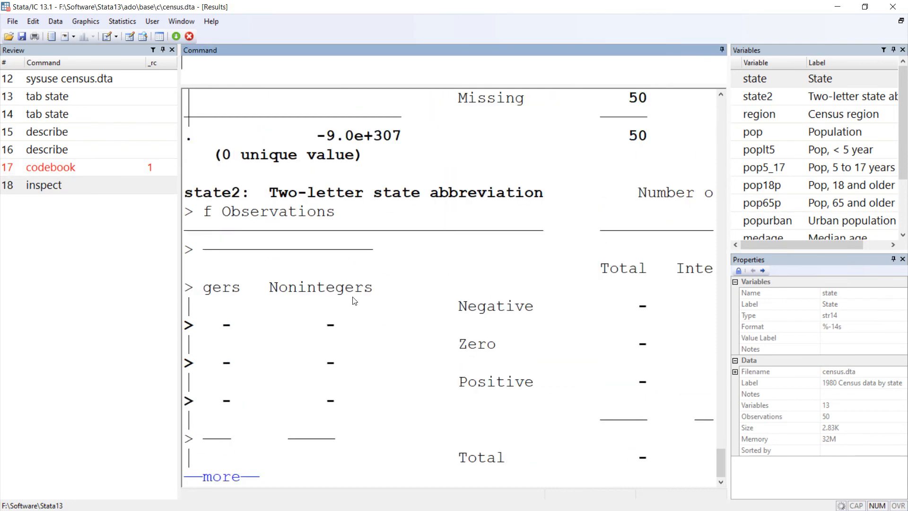
{"action": "scroll", "coordinate": [352, 300], "scroll_direction": "up", "scroll_amount": 10}
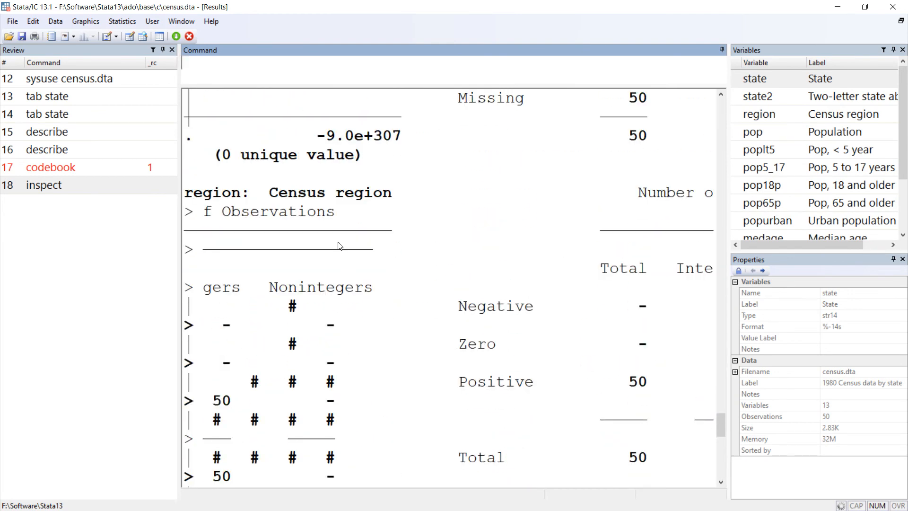
{"action": "scroll", "coordinate": [483, 319], "scroll_direction": "up", "scroll_amount": 6}
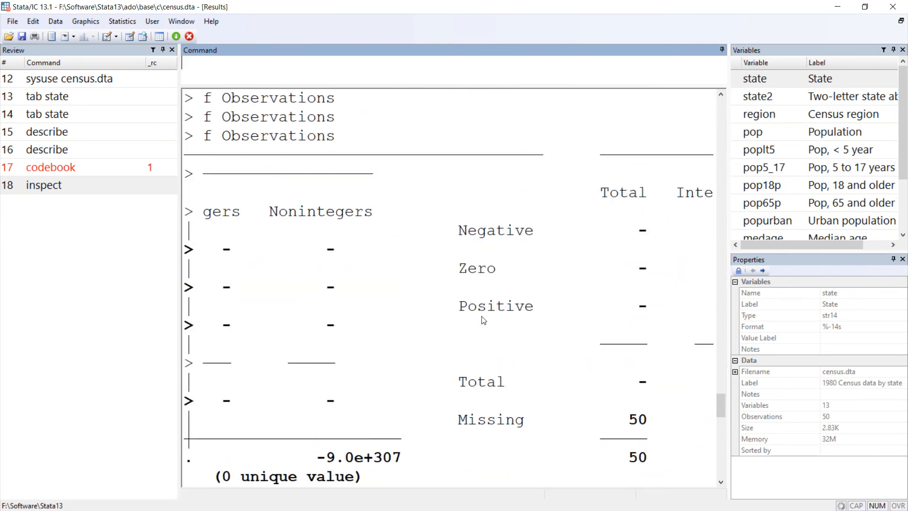
{"action": "scroll", "coordinate": [484, 321], "scroll_direction": "up", "scroll_amount": 9}
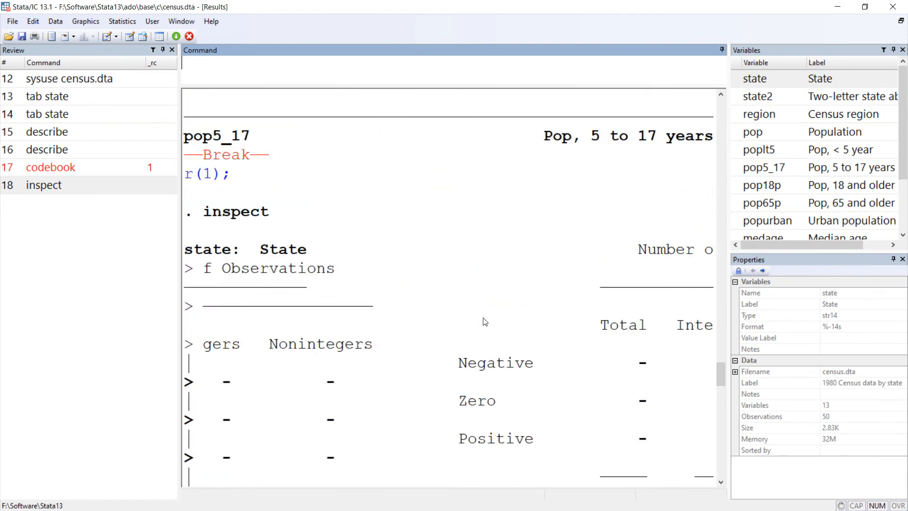
Step: Examine the inspect summary of state and highlight the variable label in the heading of the state2 summary
{"action": "left_click", "coordinate": [210, 256]}
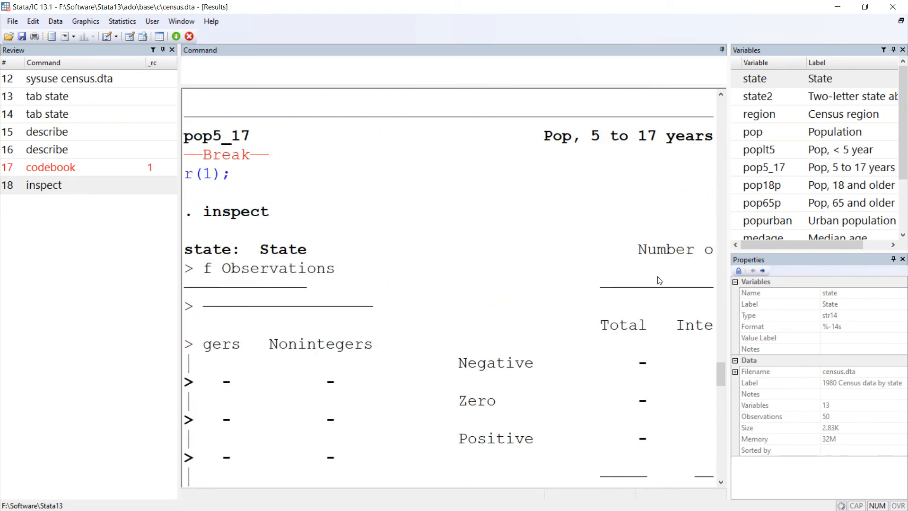
{"action": "scroll", "coordinate": [663, 279], "scroll_direction": "down", "scroll_amount": 3}
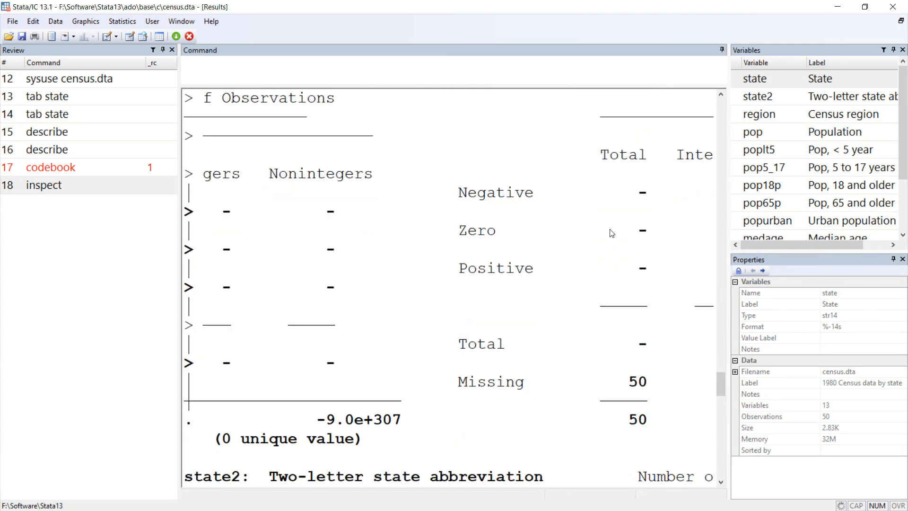
{"action": "scroll", "coordinate": [490, 293], "scroll_direction": "down", "scroll_amount": 3}
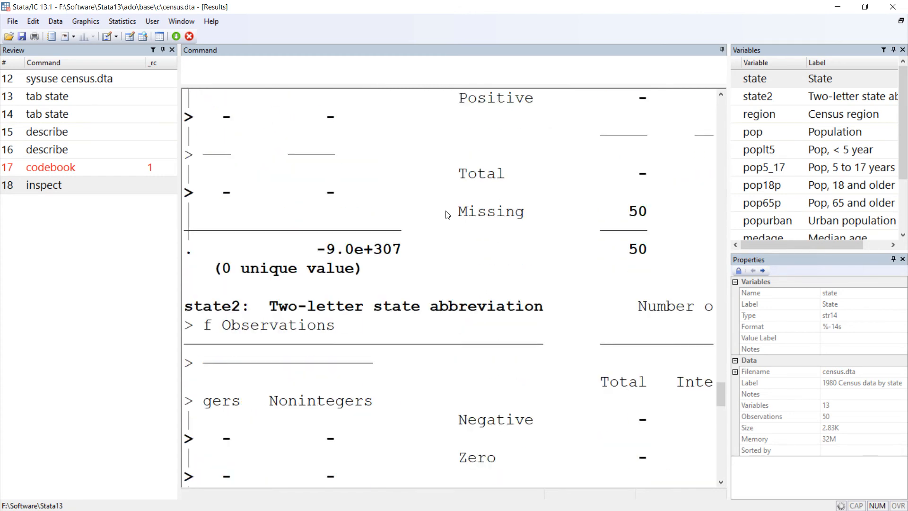
{"action": "scroll", "coordinate": [299, 273], "scroll_direction": "down", "scroll_amount": 2}
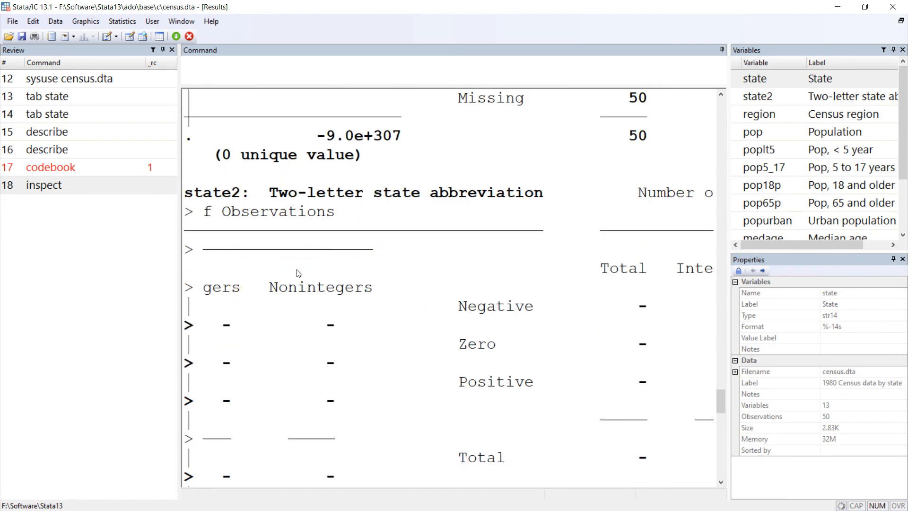
{"action": "left_click_drag", "start_coordinate": [287, 206], "coordinate": [540, 200]}
{"action": "left_click", "coordinate": [536, 207]}
Step: Load the Widescreen Layout (default) preference set and maximize the program window
{"action": "left_click", "coordinate": [33, 21]}
{"action": "mouse_move", "coordinate": [125, 159]}
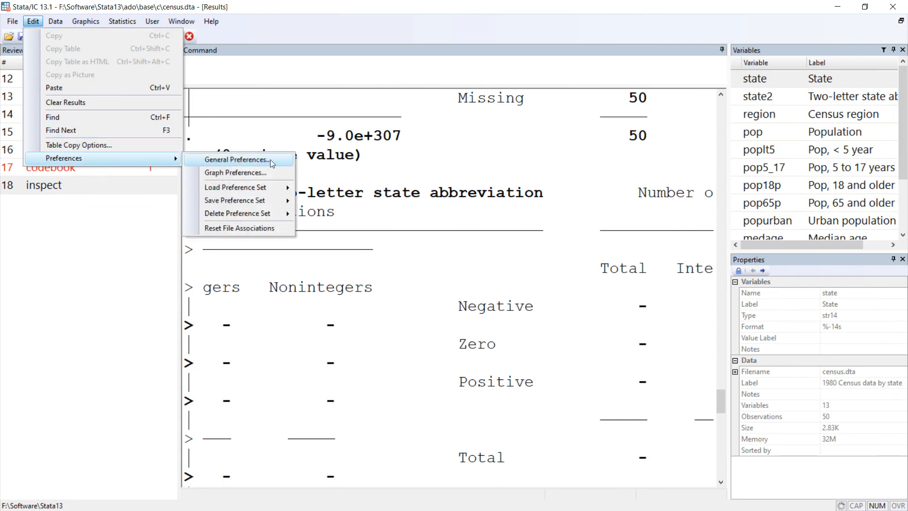
{"action": "mouse_move", "coordinate": [271, 189]}
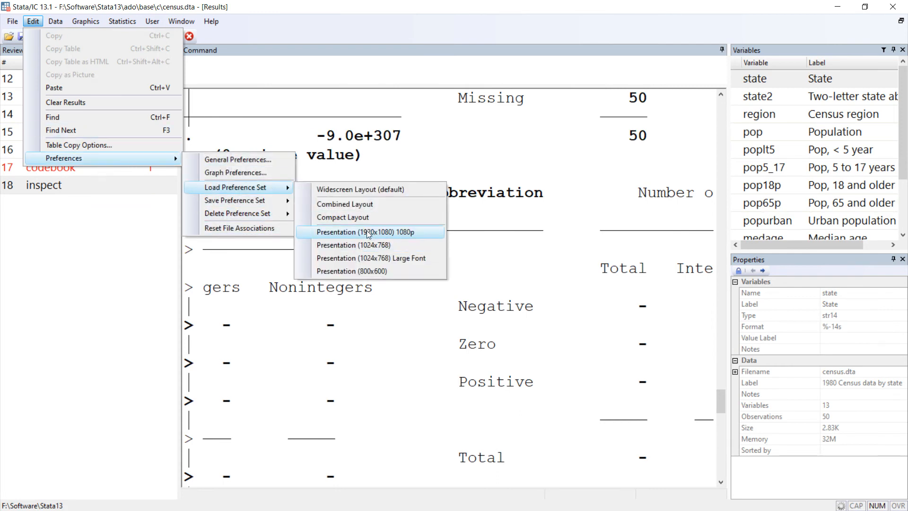
{"action": "left_click", "coordinate": [381, 191]}
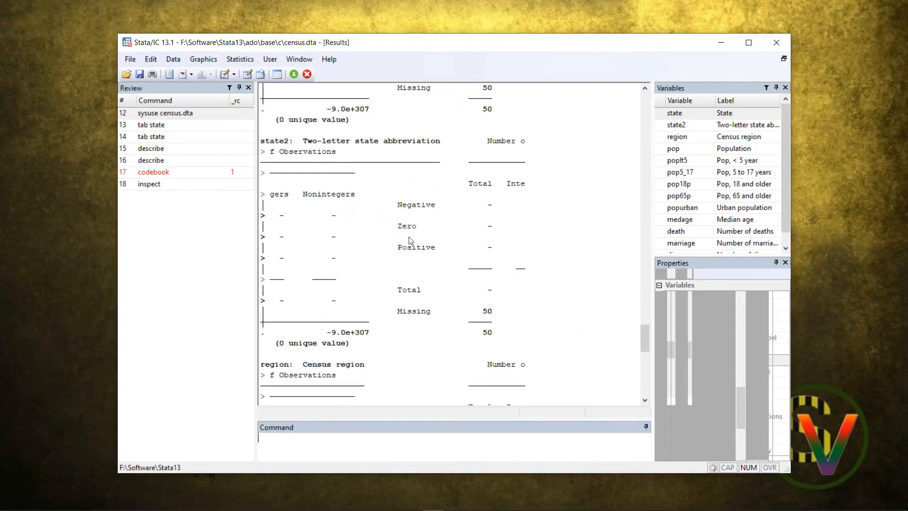
{"action": "left_click", "coordinate": [747, 42]}
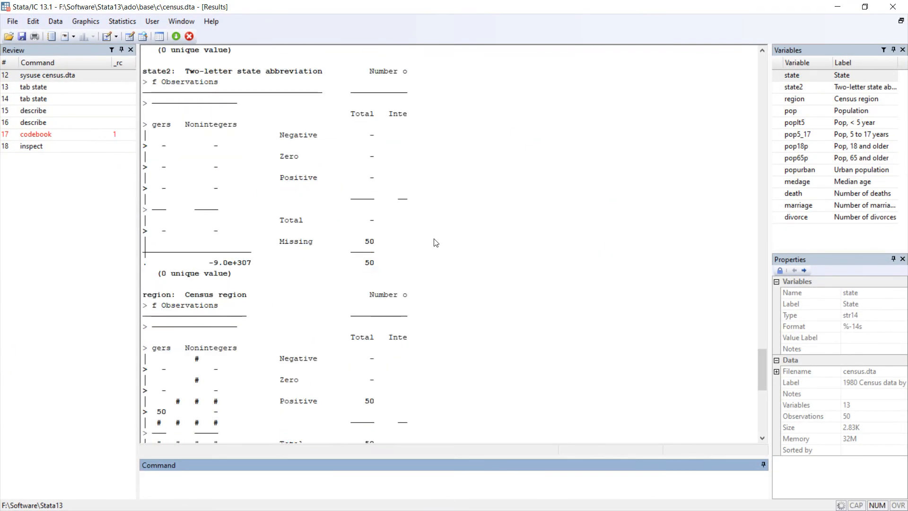
Step: Examine the inspect summaries of state and state2, and move on to the population summary at the end of the output
{"action": "scroll", "coordinate": [434, 241], "scroll_direction": "down", "scroll_amount": 4}
{"action": "scroll", "coordinate": [360, 267], "scroll_direction": "up", "scroll_amount": 10}
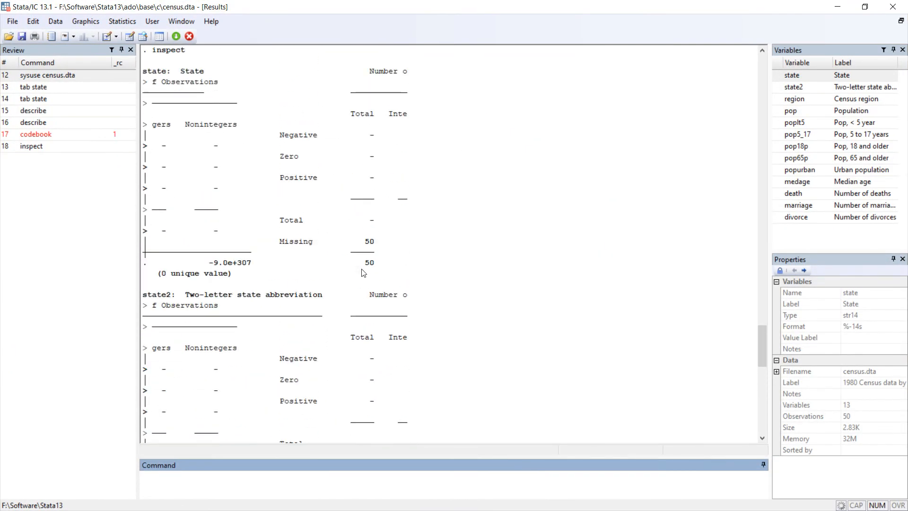
{"action": "scroll", "coordinate": [362, 272], "scroll_direction": "up", "scroll_amount": 7}
{"action": "scroll", "coordinate": [270, 270], "scroll_direction": "down", "scroll_amount": 6}
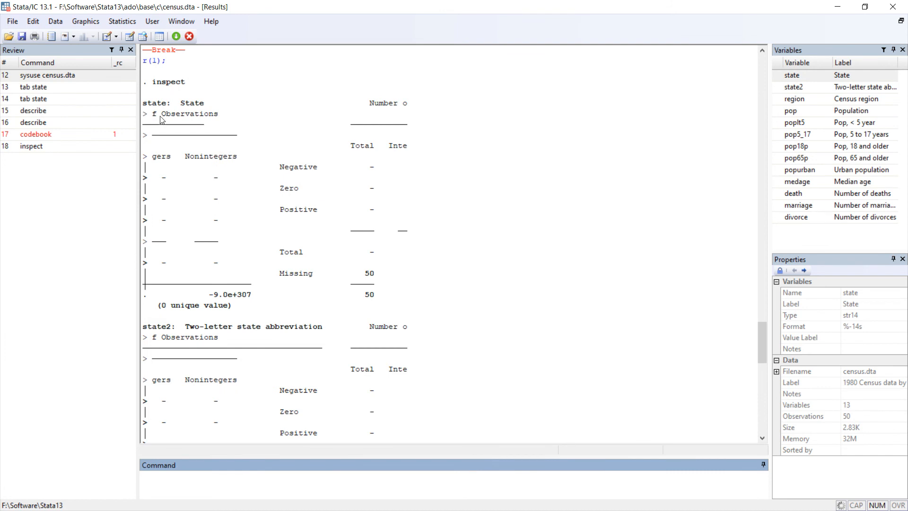
{"action": "left_click", "coordinate": [439, 113]}
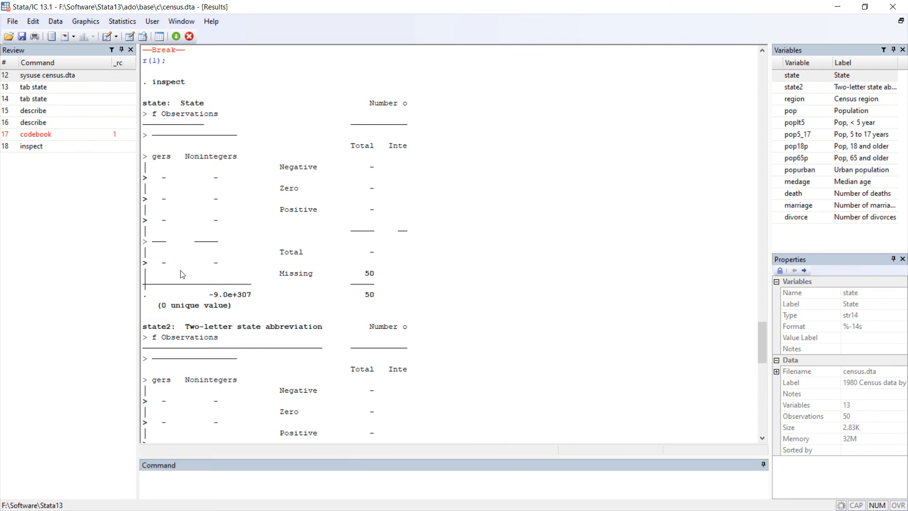
{"action": "scroll", "coordinate": [334, 366], "scroll_direction": "down", "scroll_amount": 20}
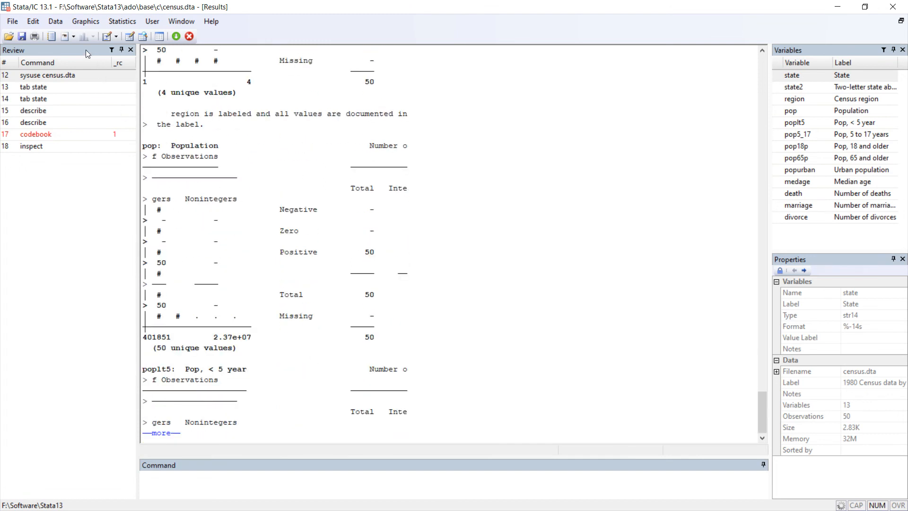
Step: List the values of all variables with default column widths, and page through the listing to the last observation
{"action": "left_click", "coordinate": [57, 22]}
{"action": "mouse_move", "coordinate": [118, 35]}
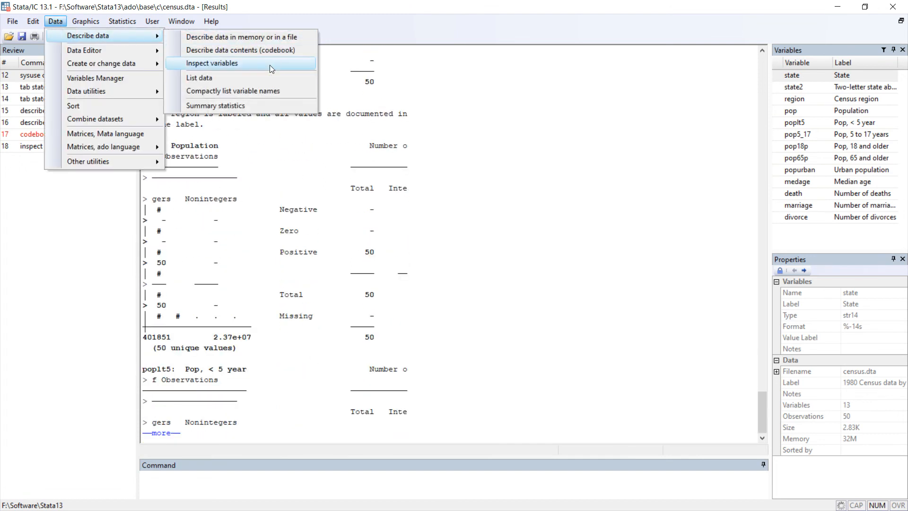
{"action": "left_click", "coordinate": [272, 82]}
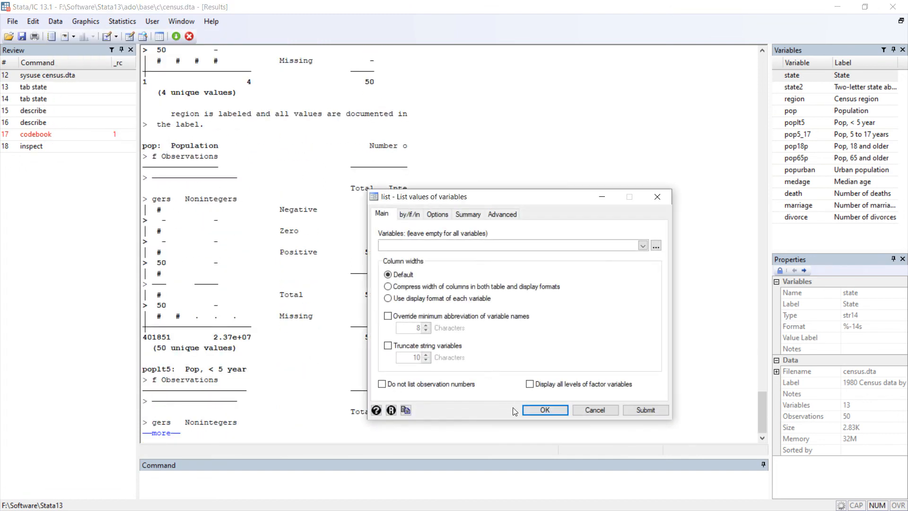
{"action": "left_click", "coordinate": [545, 410]}
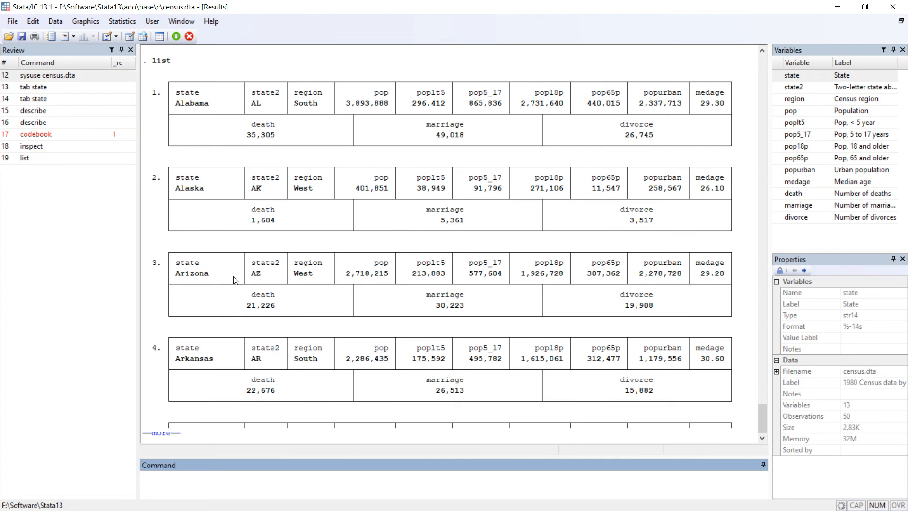
{"action": "key", "text": "space"}
{"action": "key", "text": "space"}
{"action": "key", "text": "space"}
{"action": "key", "text": "space"}
{"action": "key", "text": "space"}
{"action": "key", "text": "space"}
{"action": "key", "text": "space"}
{"action": "key", "text": "space"}
{"action": "key", "text": "space"}
{"action": "key", "text": "space"}
{"action": "key", "text": "space"}
{"action": "key", "text": "space"}
{"action": "key", "text": "space"}
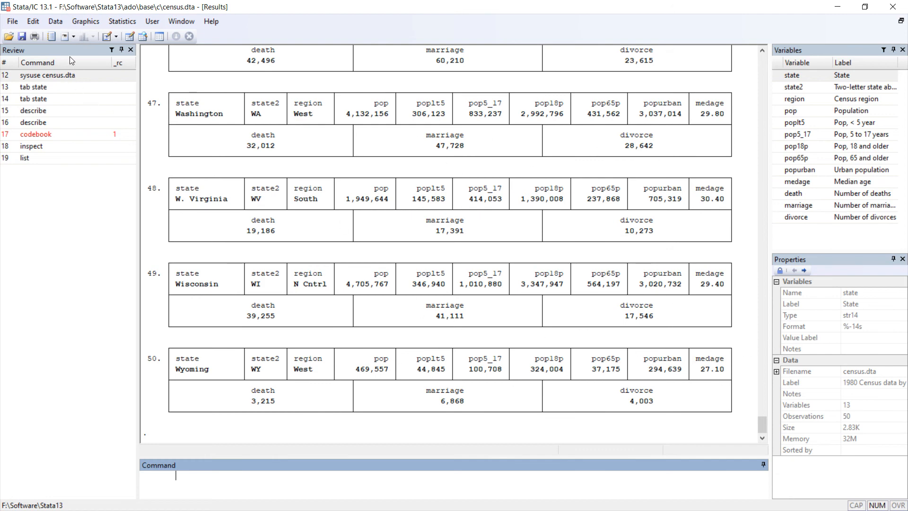
Step: Compactly list all variable names with the default display options, and briefly highlight the resulting row of names
{"action": "left_click", "coordinate": [55, 22]}
{"action": "mouse_move", "coordinate": [69, 42]}
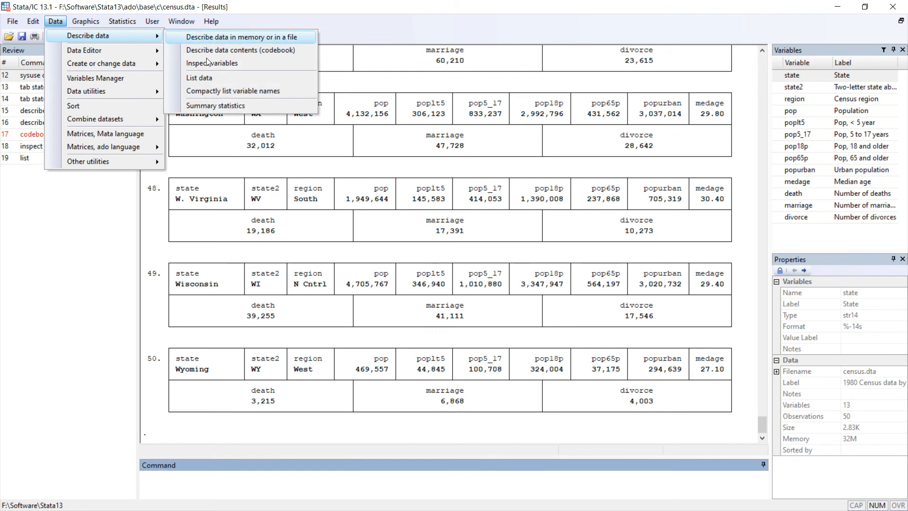
{"action": "left_click", "coordinate": [308, 94]}
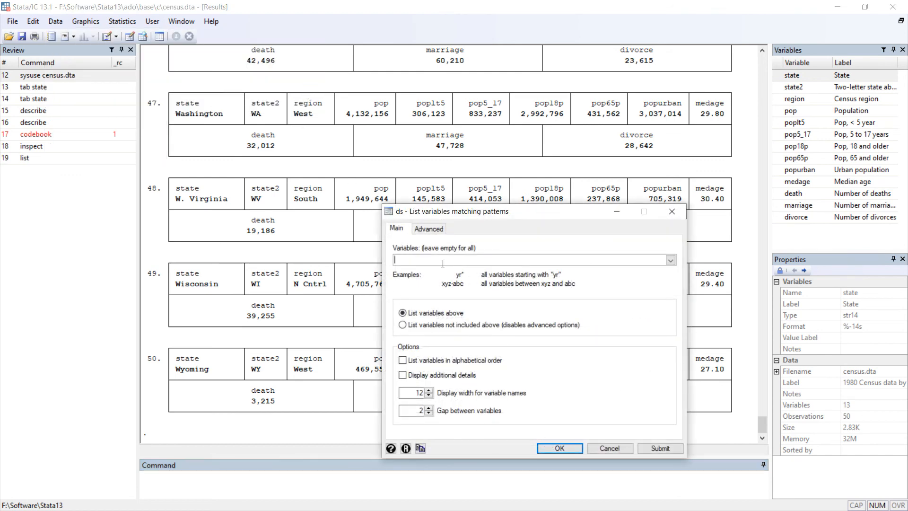
{"action": "left_click", "coordinate": [559, 449]}
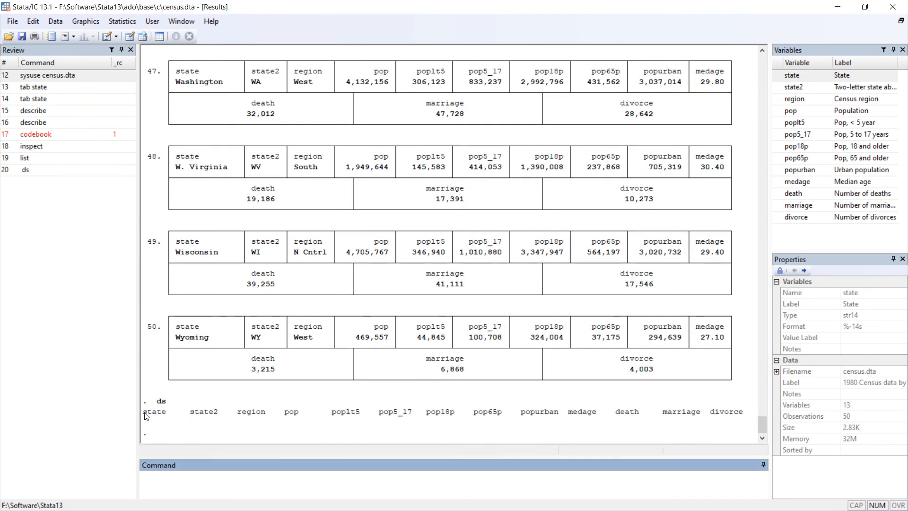
{"action": "left_click_drag", "start_coordinate": [144, 415], "coordinate": [743, 415]}
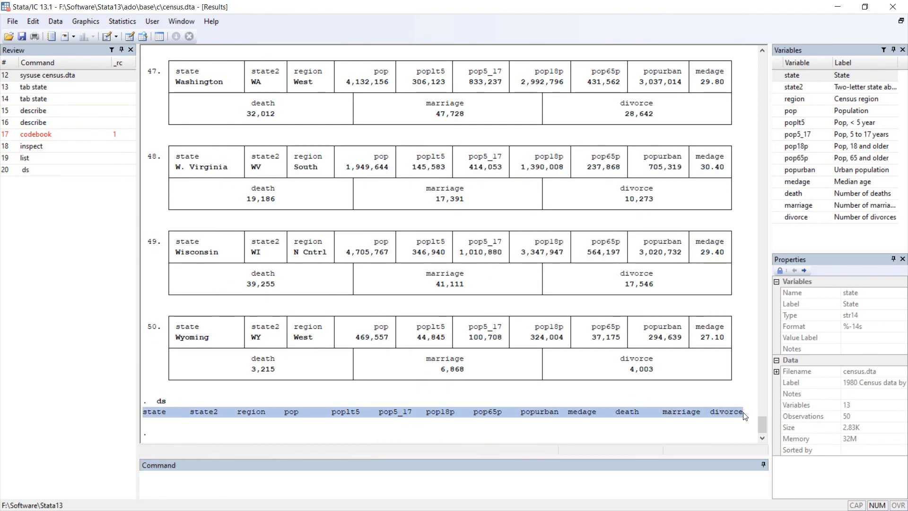
{"action": "left_click", "coordinate": [272, 422]}
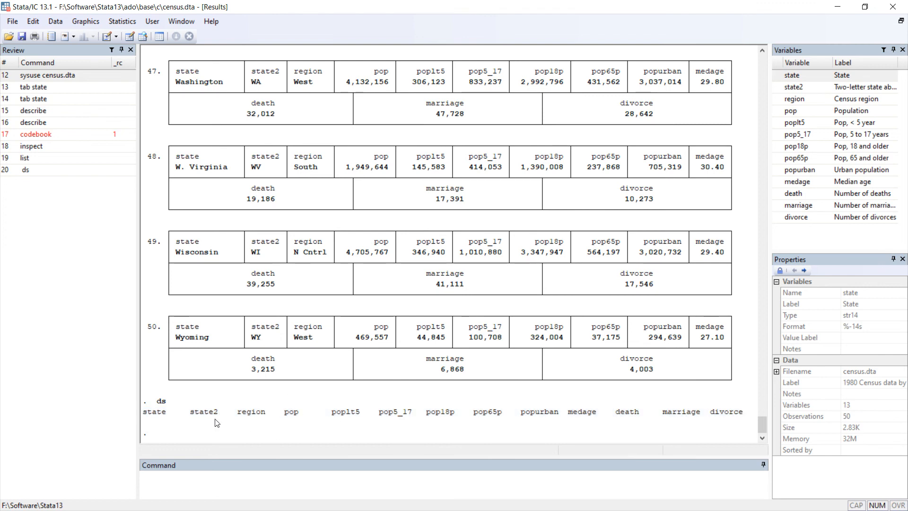
Step: Generate summary statistics for all variables, and briefly highlight the column headings from Variable to Max
{"action": "left_click", "coordinate": [55, 21]}
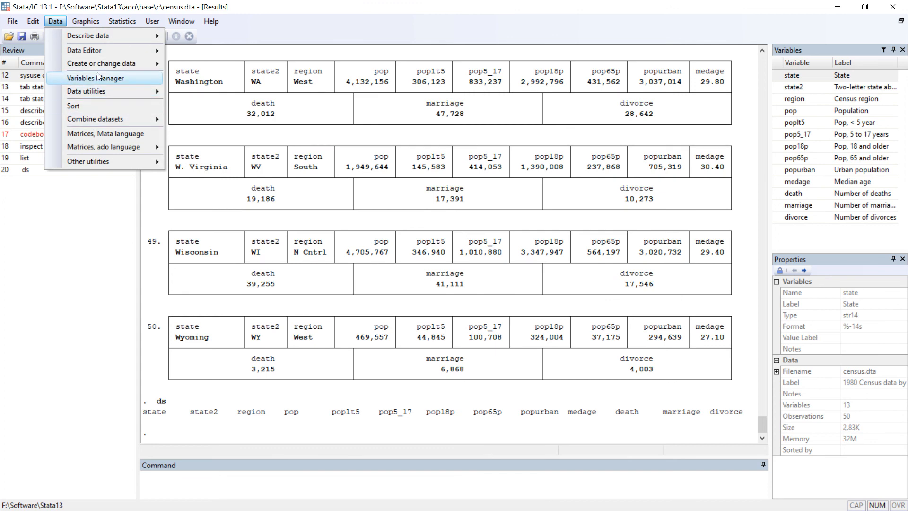
{"action": "mouse_move", "coordinate": [124, 38]}
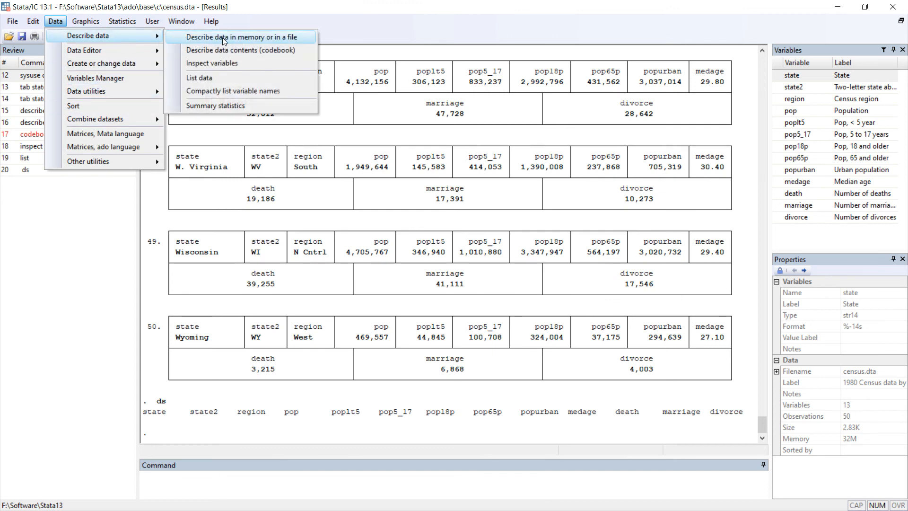
{"action": "left_click", "coordinate": [259, 110]}
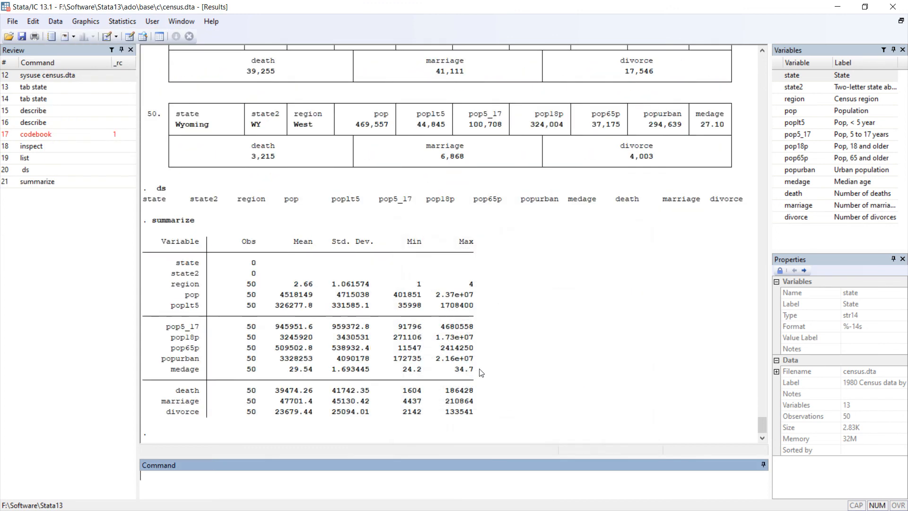
{"action": "left_click", "coordinate": [527, 439]}
{"action": "left_click_drag", "start_coordinate": [163, 243], "coordinate": [449, 246]}
{"action": "left_click", "coordinate": [283, 267]}
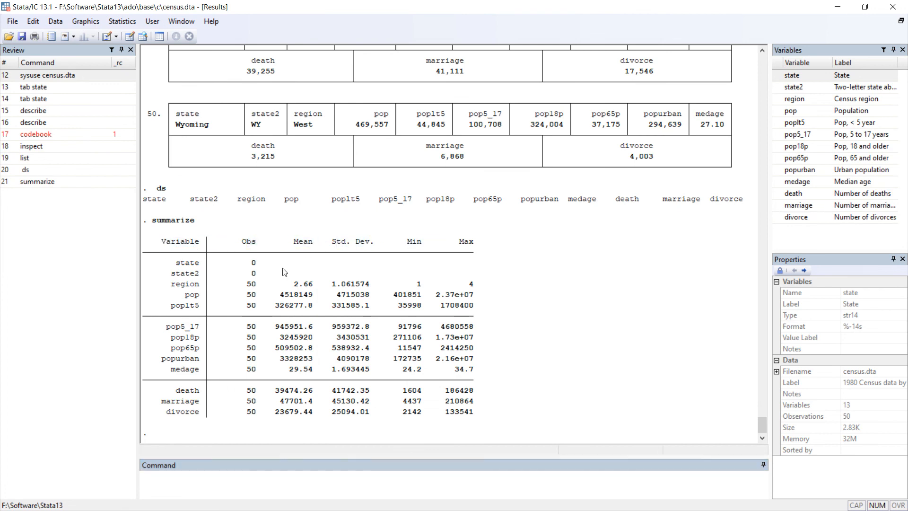